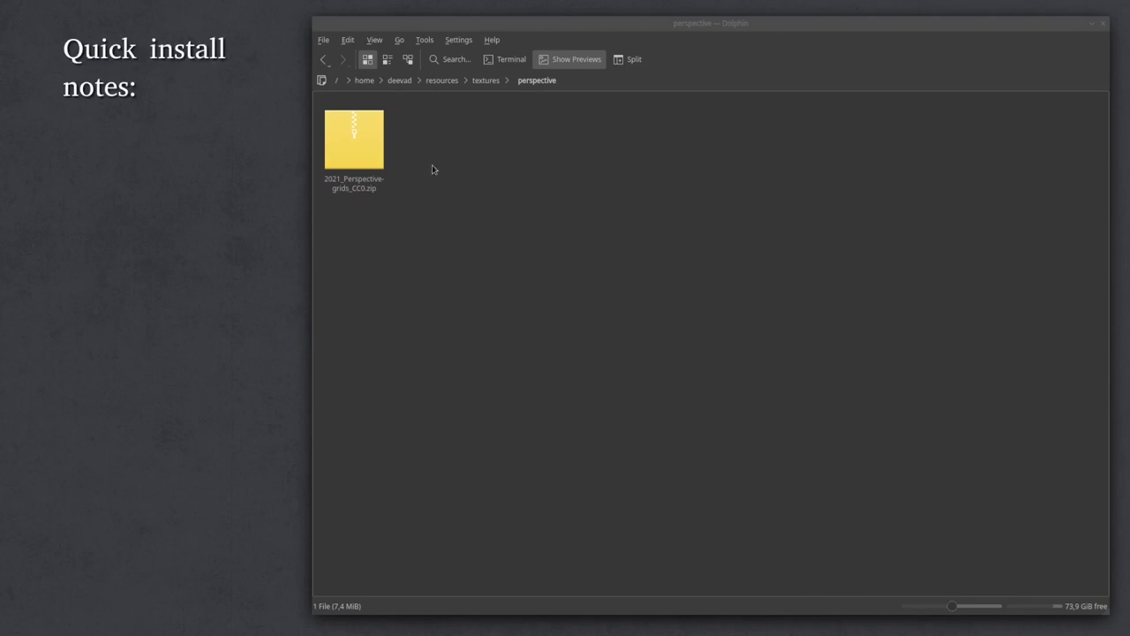
Step: Extract all nine perspective grid PNGs from the zip archive into the perspective folder, then close Ark
{"action": "left_click", "coordinate": [363, 160]}
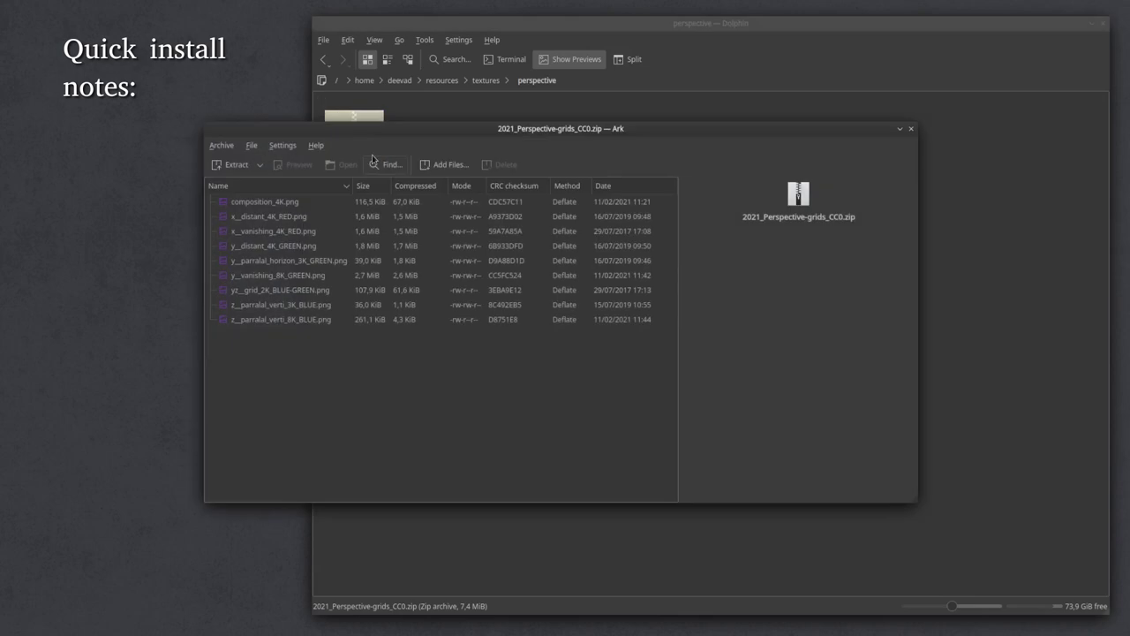
{"action": "left_click_drag", "start_coordinate": [491, 130], "coordinate": [371, 222]}
{"action": "left_click", "coordinate": [159, 292]}
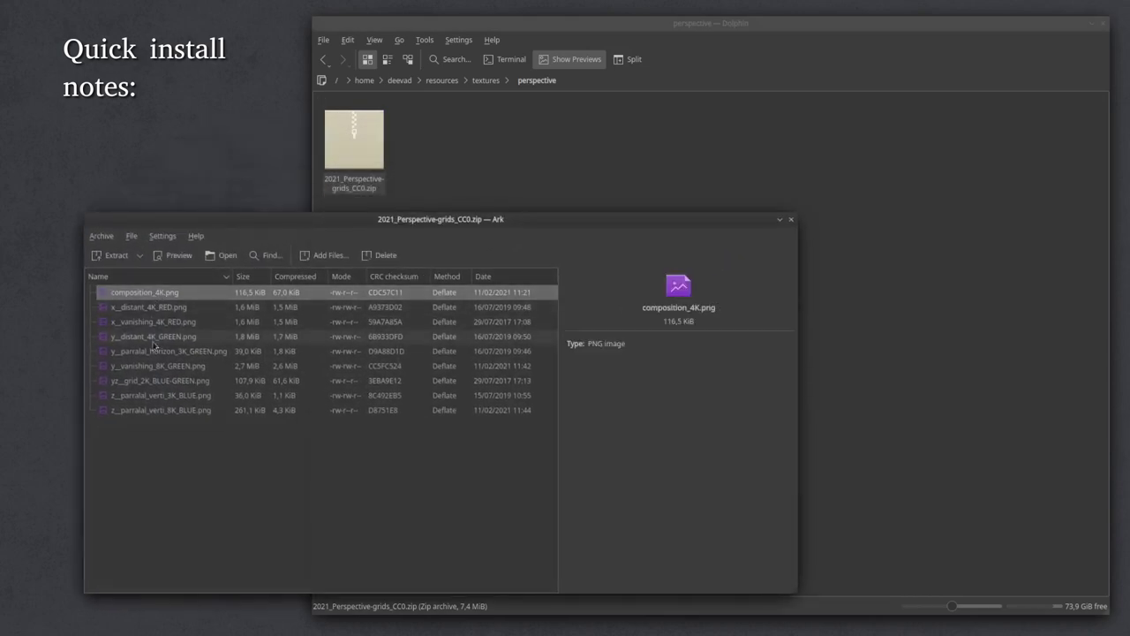
{"action": "left_click", "coordinate": [164, 412], "text": "shift"}
{"action": "left_click_drag", "start_coordinate": [165, 411], "coordinate": [508, 138]}
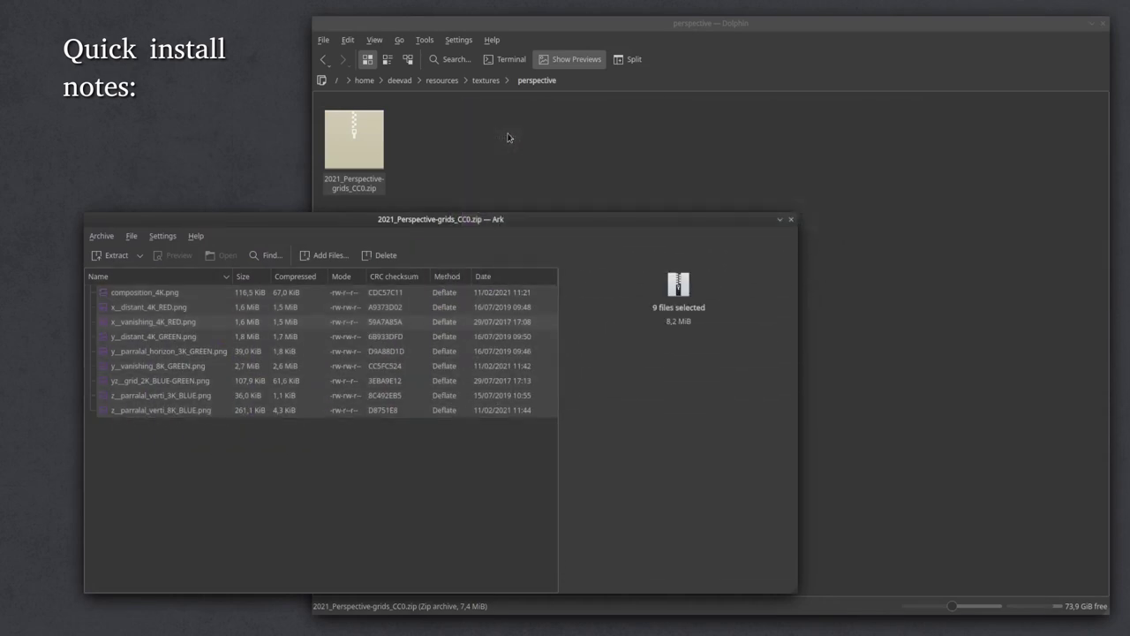
{"action": "left_click", "coordinate": [791, 220]}
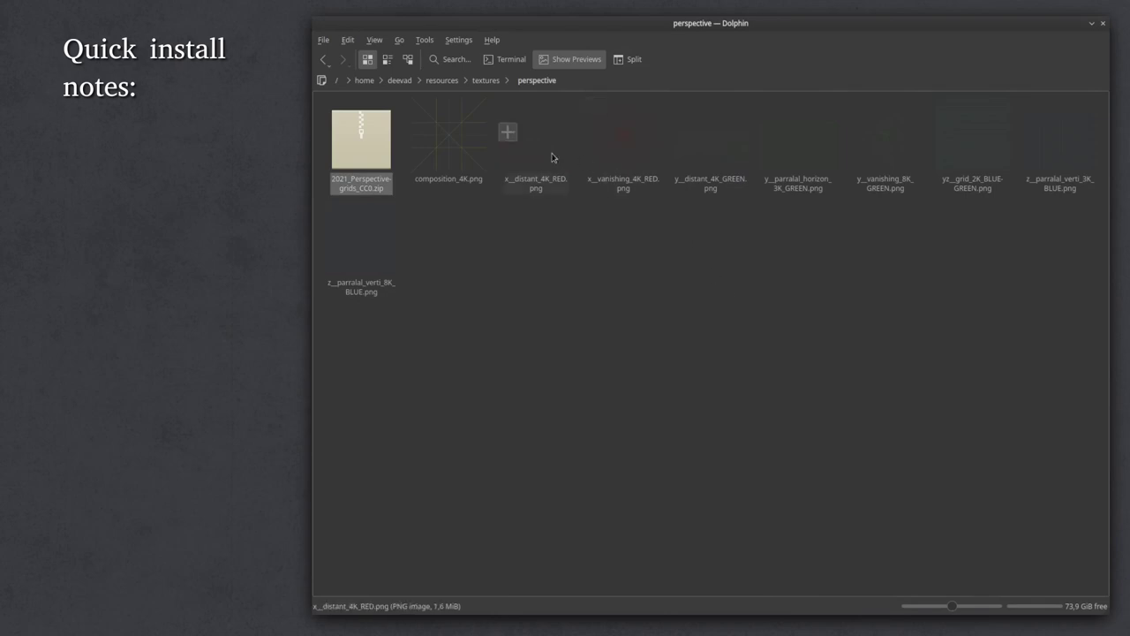
Step: Preview x_vanishing_4K_RED.png in nomacs and page through the grids to z_parralal_verti_8K_BLUE.png
{"action": "left_click", "coordinate": [625, 166]}
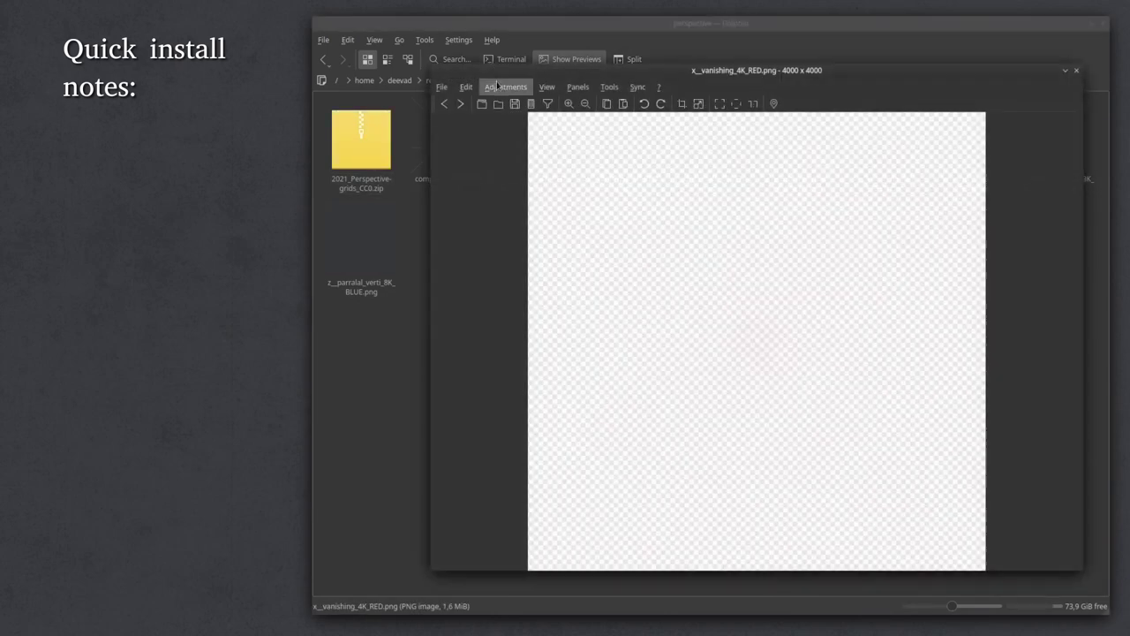
{"action": "left_click", "coordinate": [460, 105]}
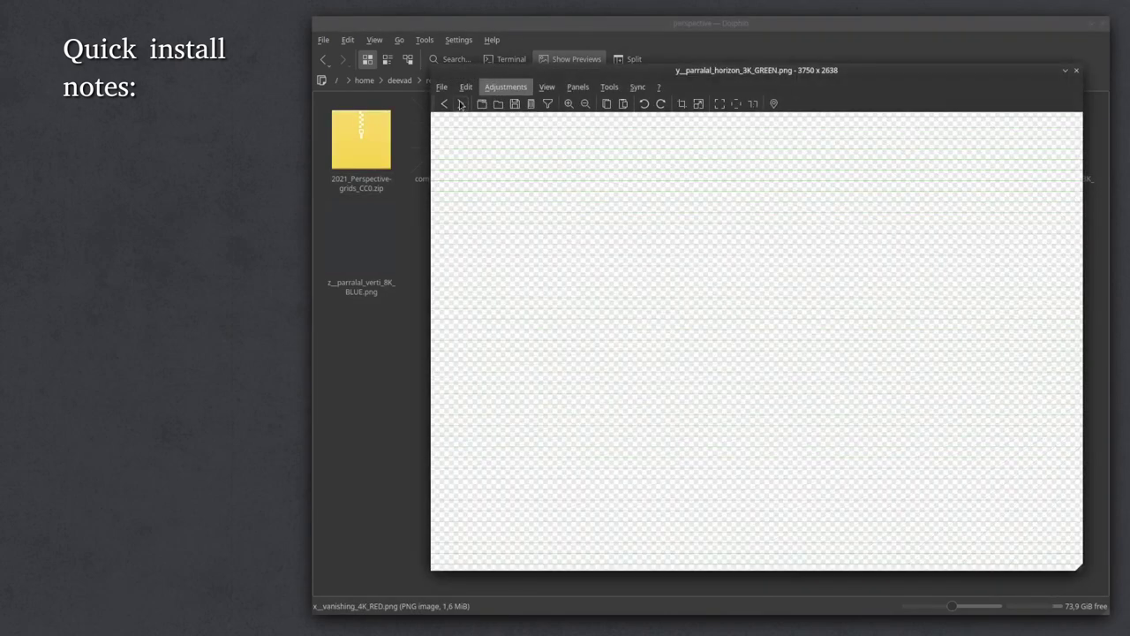
{"action": "left_click", "coordinate": [460, 104]}
{"action": "left_click", "coordinate": [460, 104]}
{"action": "left_click", "coordinate": [460, 104]}
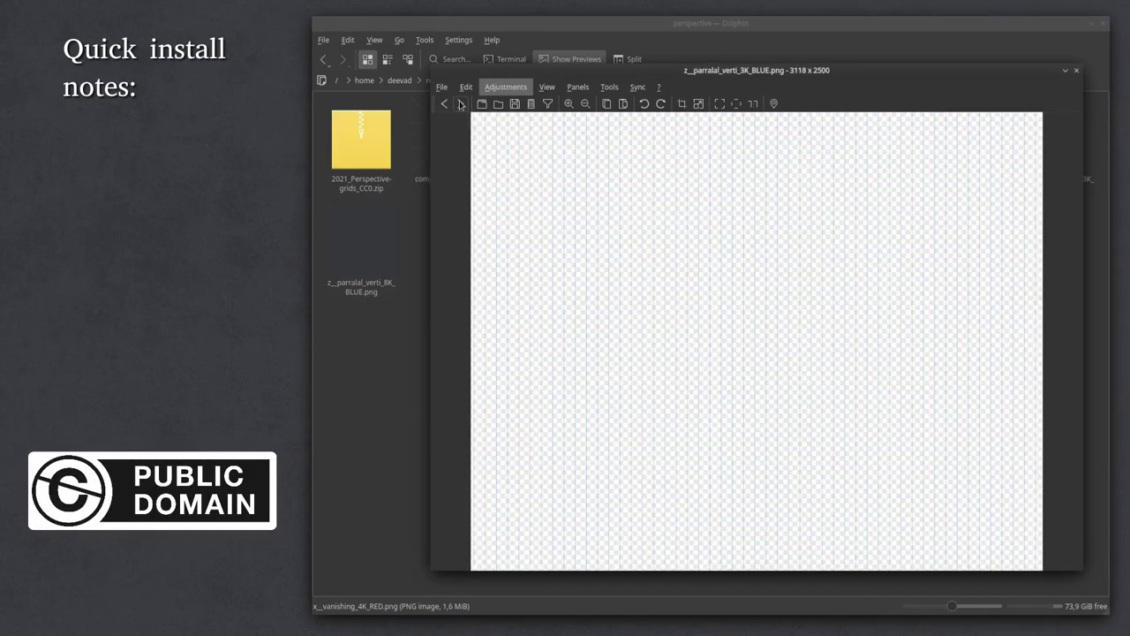
{"action": "left_click", "coordinate": [460, 104]}
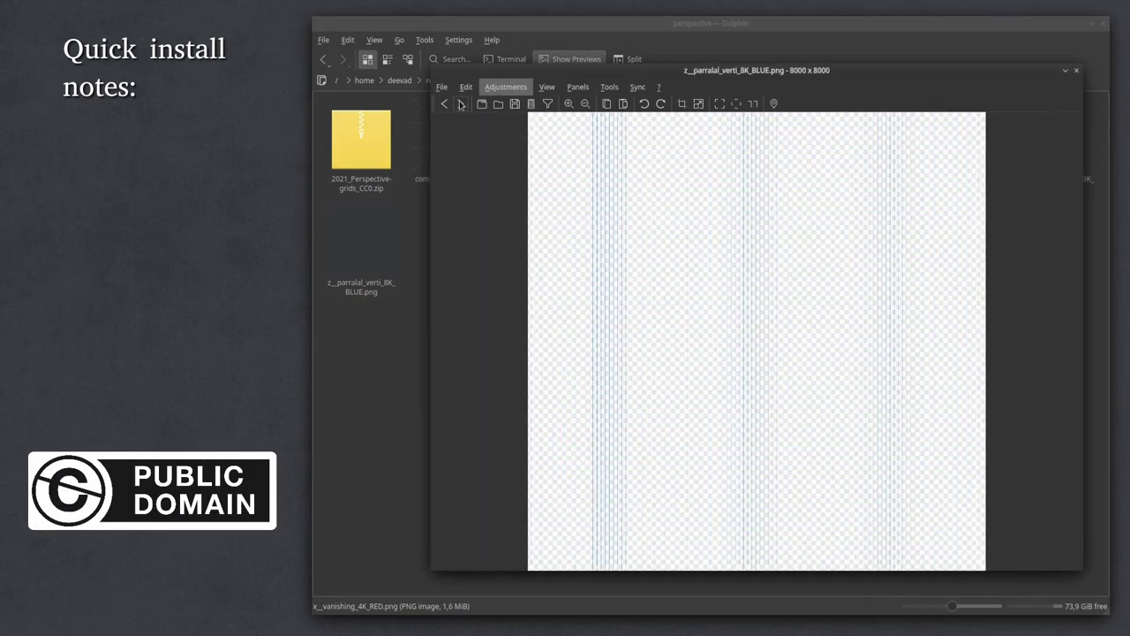
Step: Close the preview, zoom into the comic panels, and add Paint Layer 1 above the sketch layer
{"action": "left_click", "coordinate": [1077, 73]}
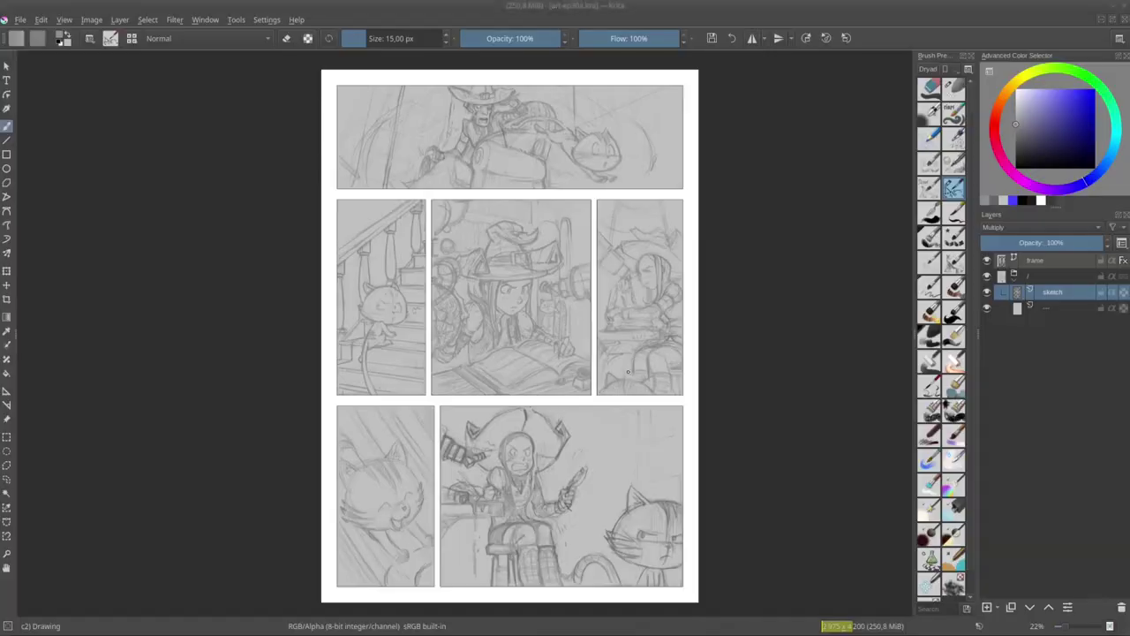
{"action": "mouse_move", "coordinate": [628, 371]}
{"action": "left_mouse_down"}
{"action": "mouse_move", "coordinate": [701, 277]}
{"action": "mouse_move", "coordinate": [727, 454]}
{"action": "left_mouse_up"}
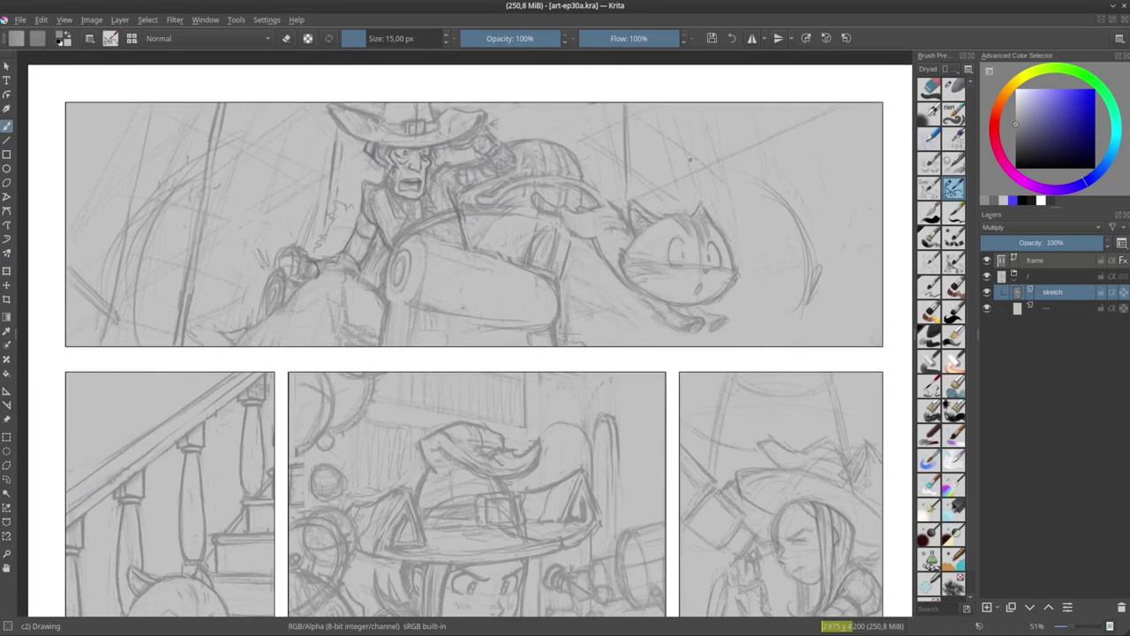
{"action": "left_click_drag", "start_coordinate": [691, 160], "coordinate": [742, 193]}
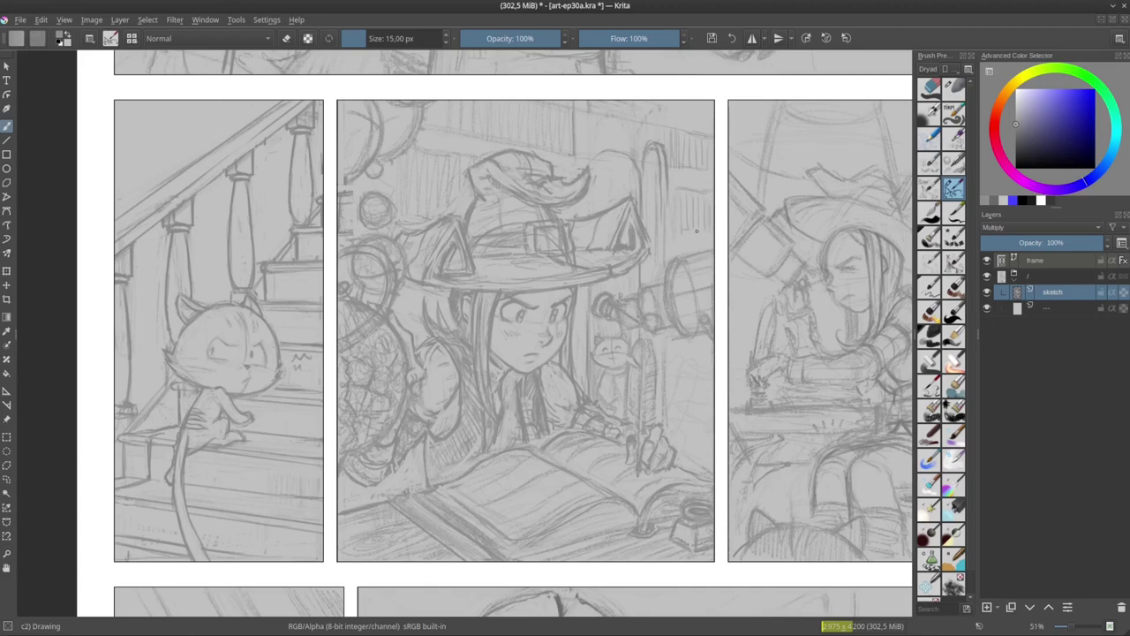
{"action": "left_click_drag", "start_coordinate": [331, 190], "coordinate": [372, 269]}
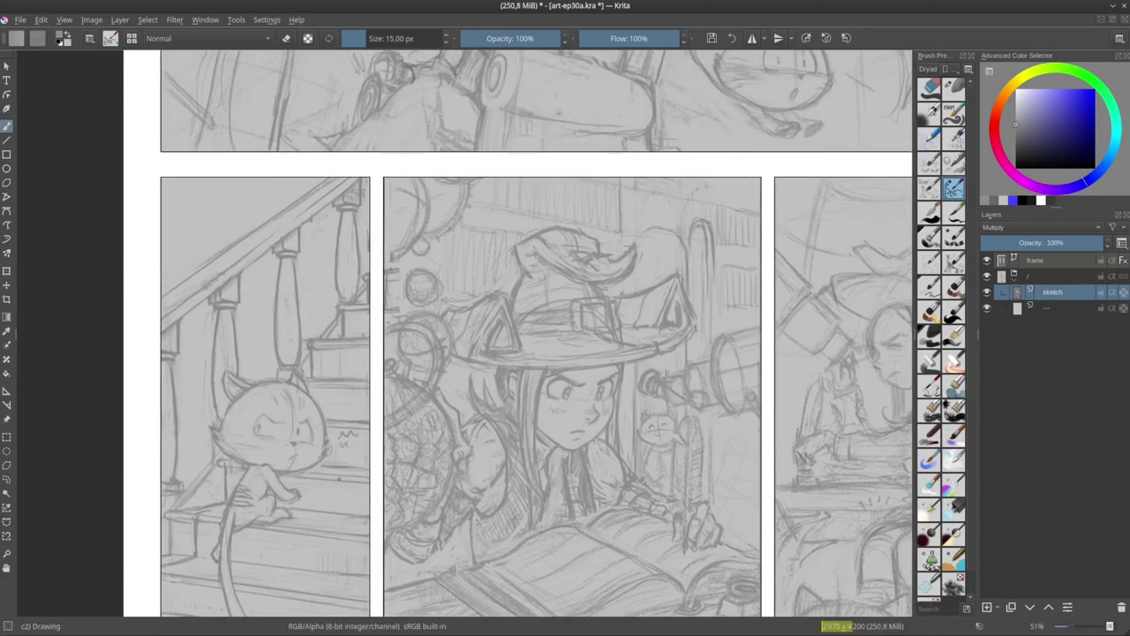
{"action": "left_click_drag", "start_coordinate": [693, 508], "coordinate": [669, 391]}
{"action": "left_click", "coordinate": [986, 608]}
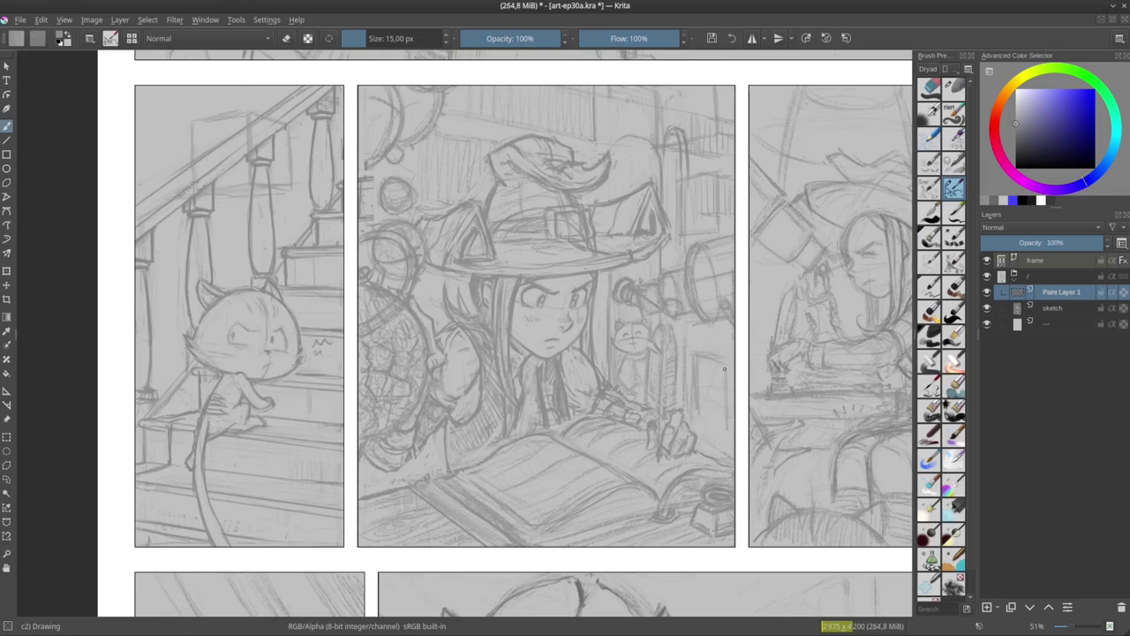
Step: Scroll around the comic page canvas to look over the panels
{"action": "scroll", "coordinate": [725, 369], "scroll_direction": "up", "scroll_amount": 1}
{"action": "scroll", "coordinate": [764, 292], "scroll_direction": "right", "scroll_amount": 3}
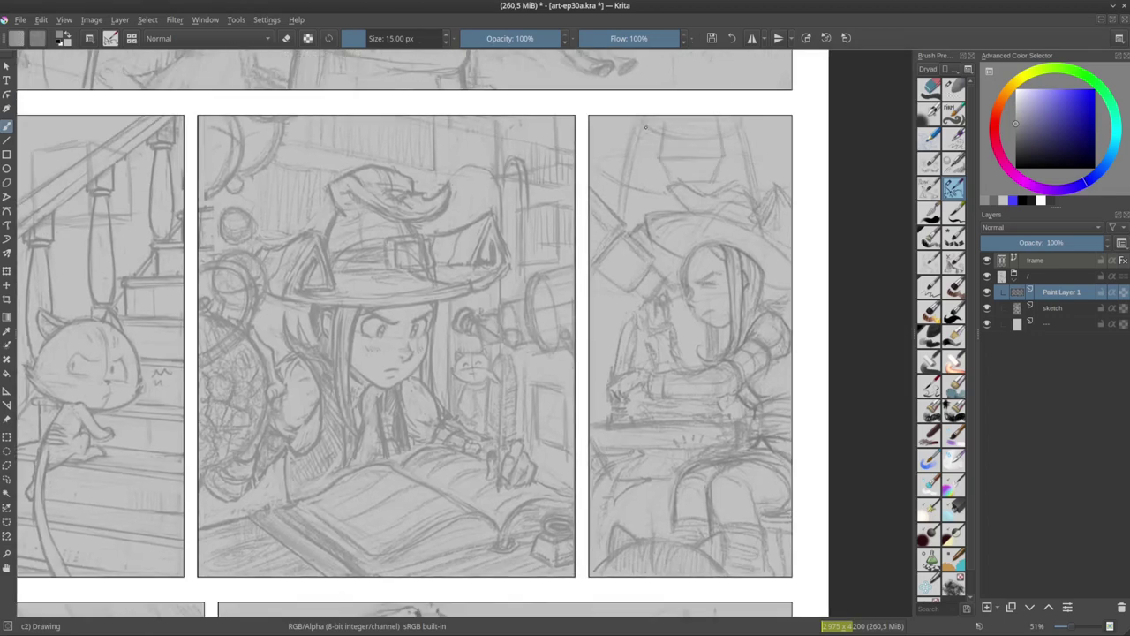
{"action": "scroll", "coordinate": [588, 261], "scroll_direction": "left", "scroll_amount": 3}
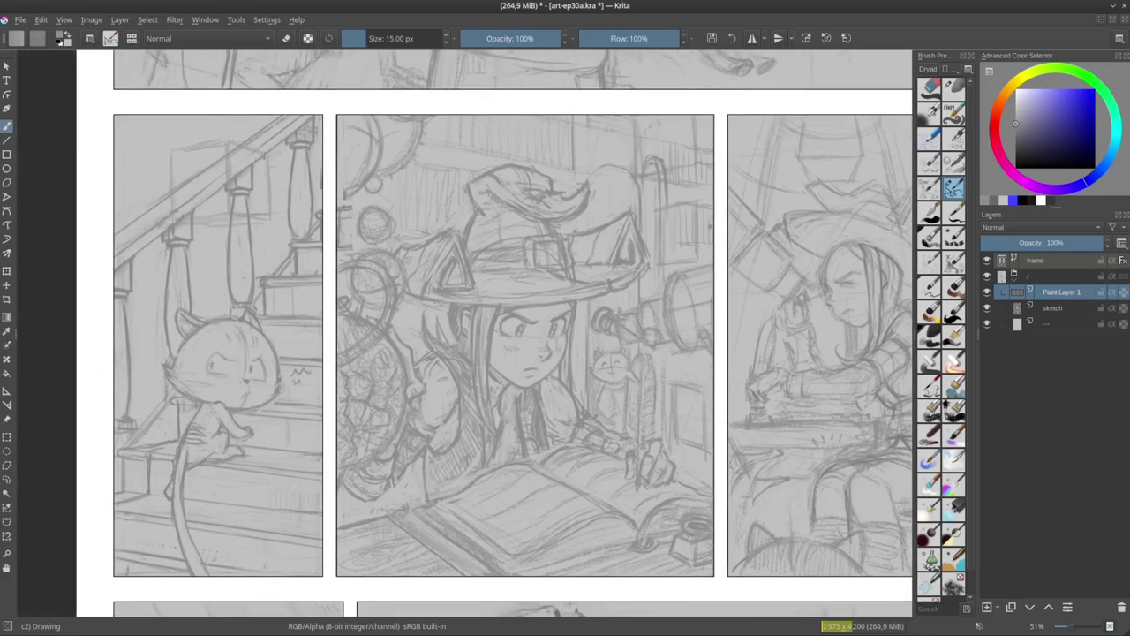
{"action": "scroll", "coordinate": [619, 364], "scroll_direction": "right", "scroll_amount": 1}
{"action": "scroll", "coordinate": [619, 364], "scroll_direction": "right", "scroll_amount": 1}
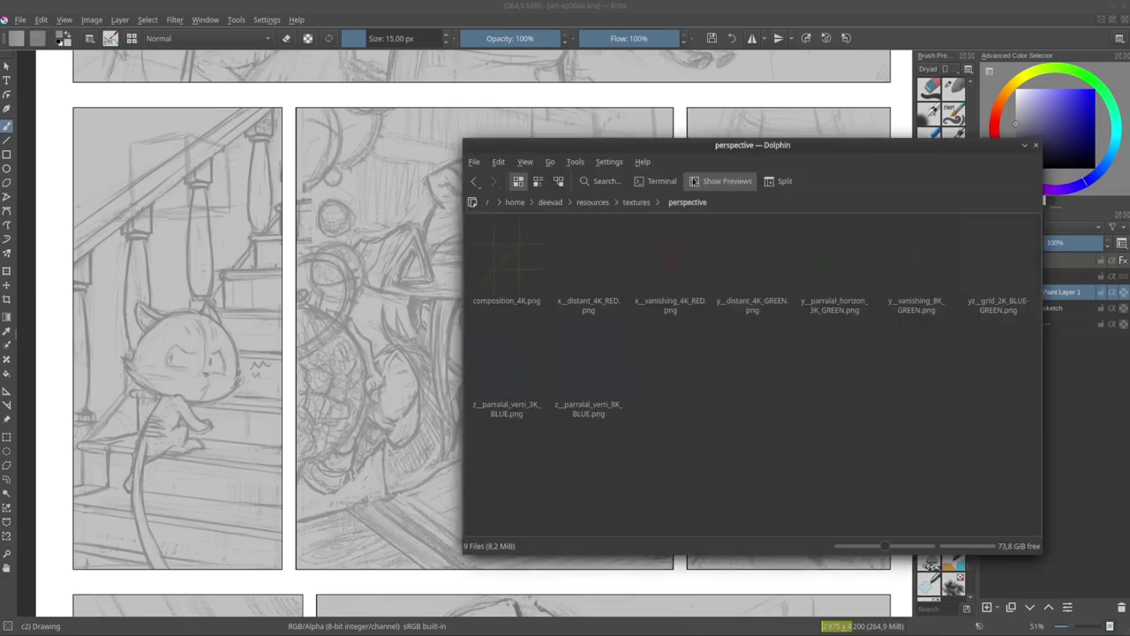
Step: Insert z_parralal_verti_3K_BLUE.png from Dolphin as a new layer of blue vertical lines on the page
{"action": "left_click_drag", "start_coordinate": [716, 148], "coordinate": [920, 154]}
{"action": "left_click_drag", "start_coordinate": [1129, 475], "coordinate": [1044, 475]}
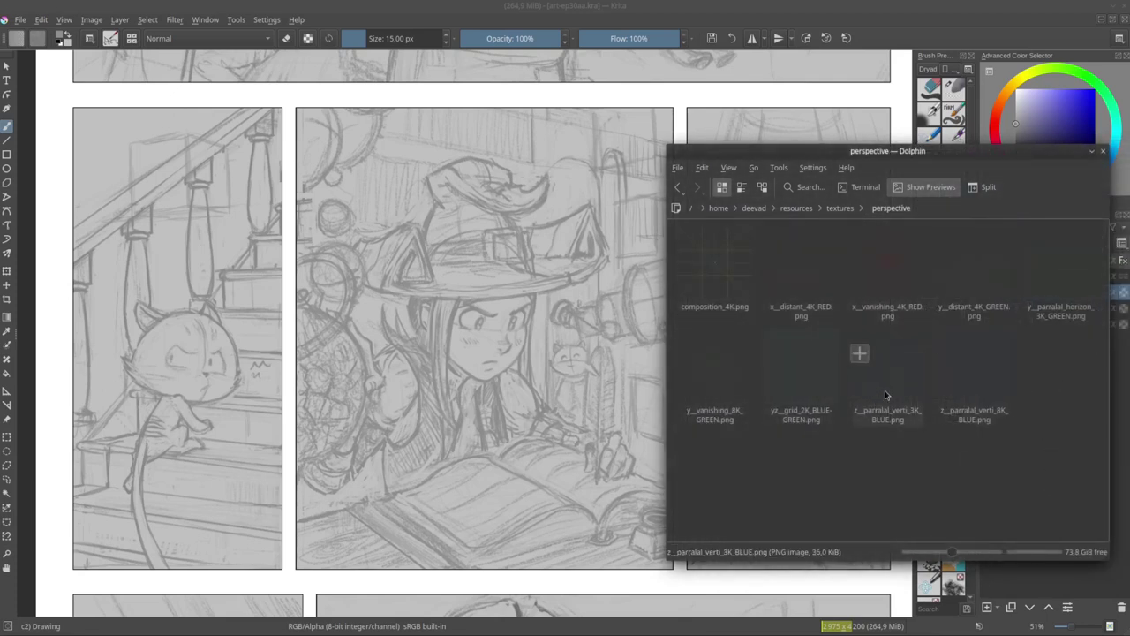
{"action": "left_click_drag", "start_coordinate": [887, 385], "coordinate": [494, 326]}
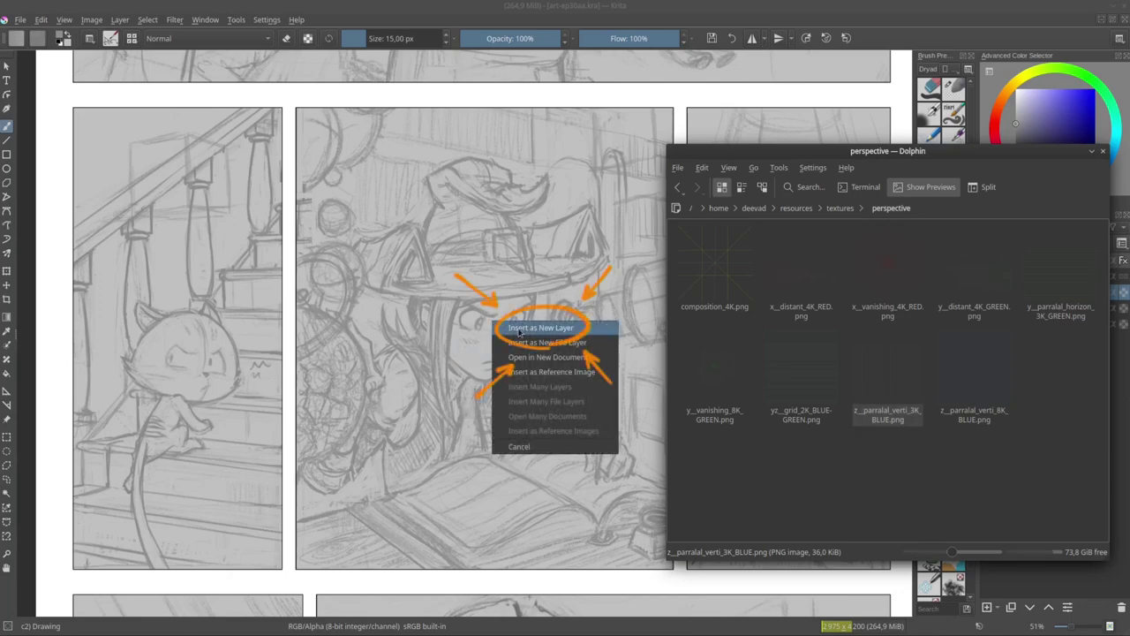
{"action": "left_click", "coordinate": [565, 329]}
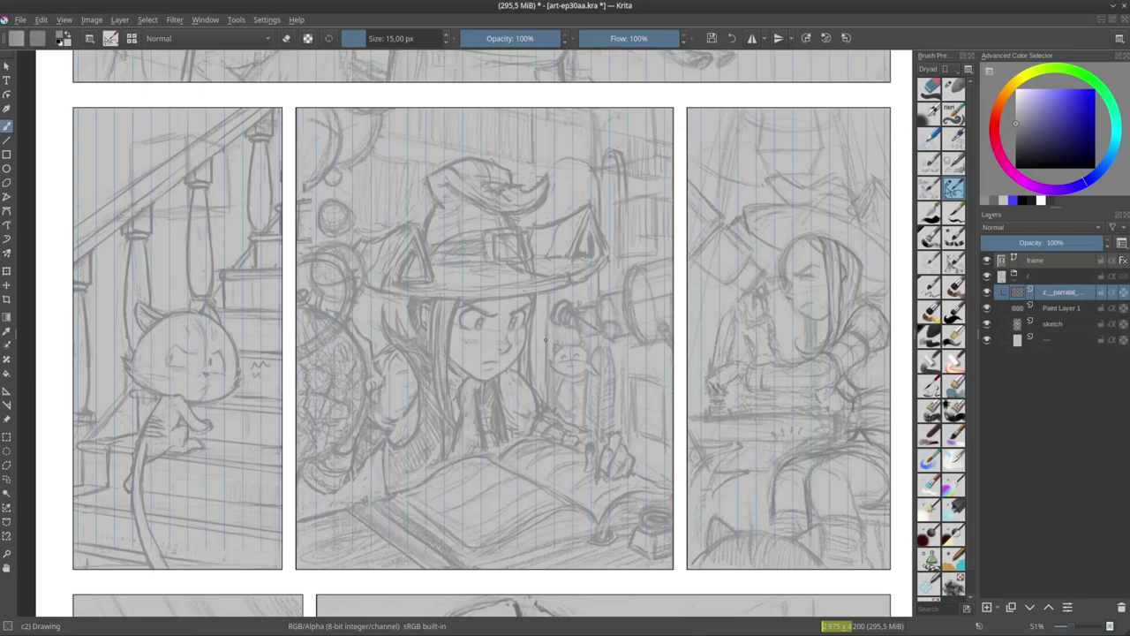
Step: Add x_distant_4K_RED.png from the perspective folder as a new layer above the blue grid
{"action": "key", "text": "t"}
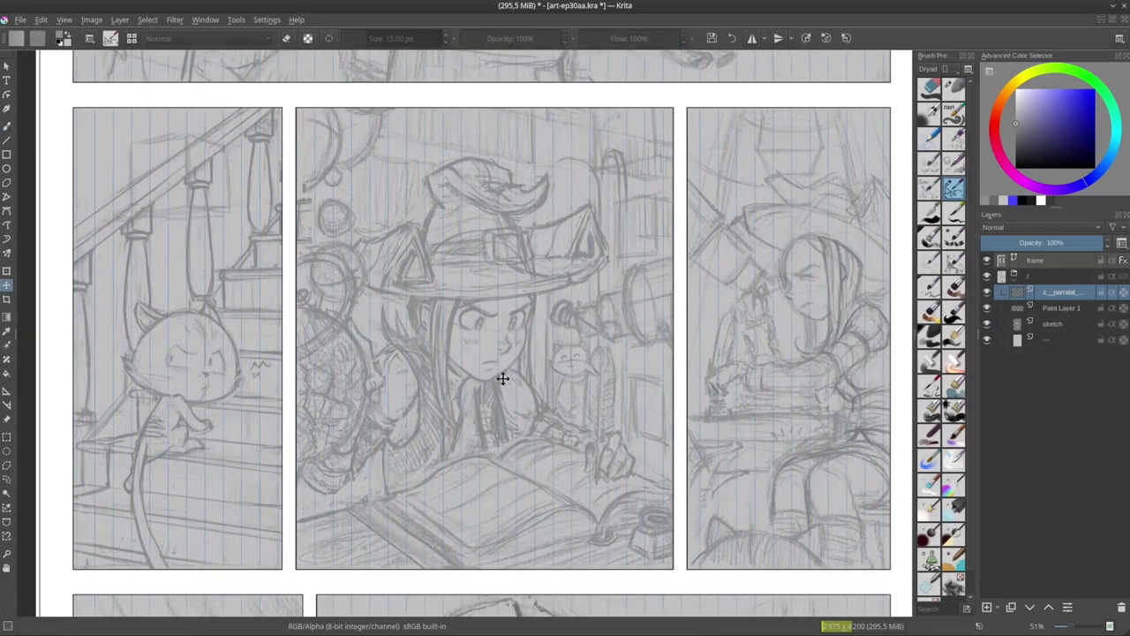
{"action": "key", "text": "alt+Tab"}
{"action": "left_click_drag", "start_coordinate": [801, 278], "coordinate": [458, 323]}
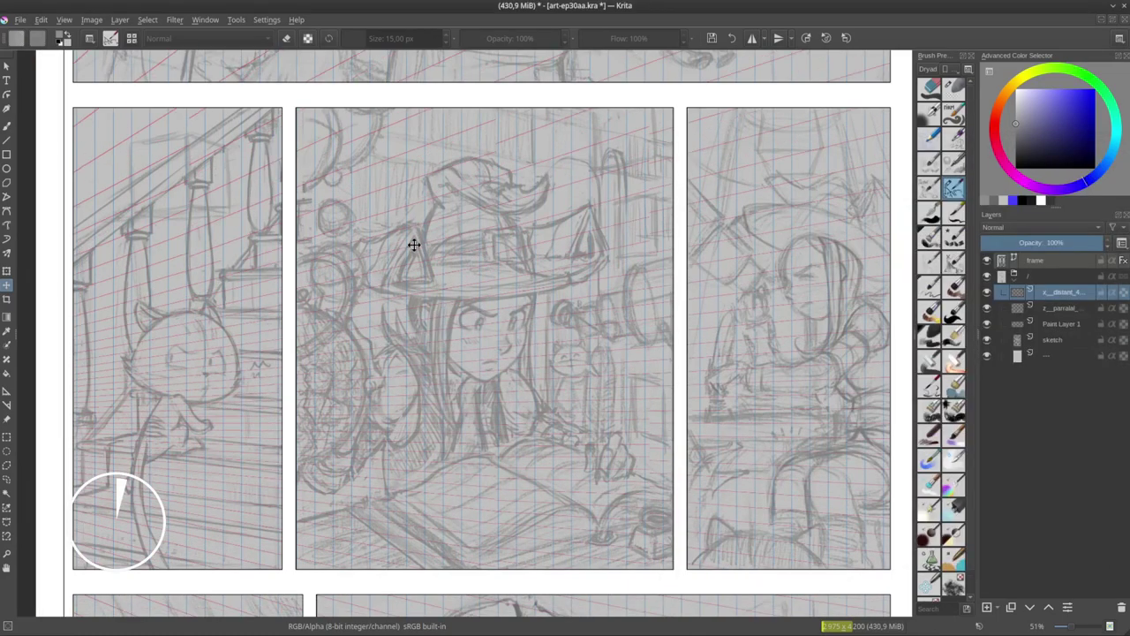
Step: Zoom around the page to check the red grid, then bring the perspective folder back in front
{"action": "scroll", "coordinate": [523, 265], "scroll_direction": "down", "scroll_amount": 2}
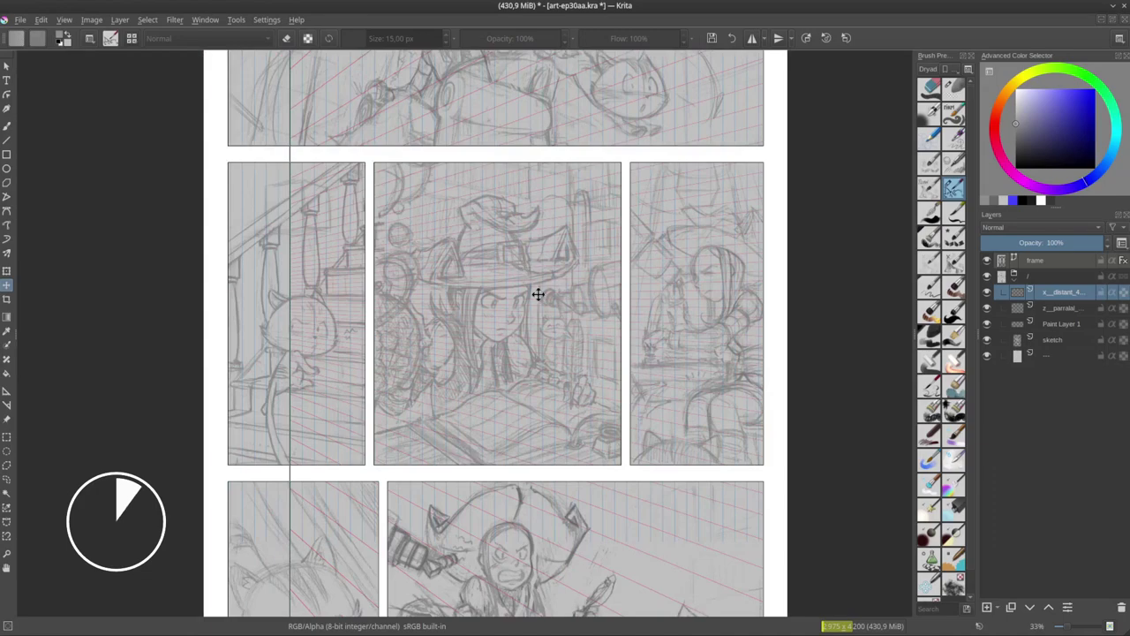
{"action": "scroll", "coordinate": [533, 303], "scroll_direction": "down", "scroll_amount": 1}
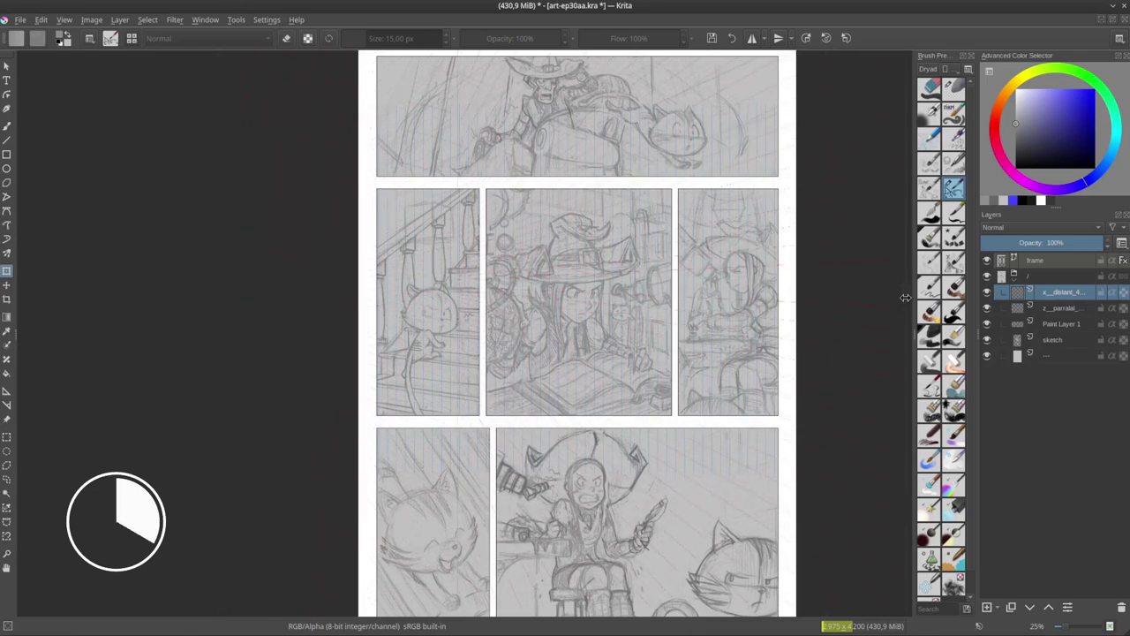
{"action": "scroll", "coordinate": [538, 295], "scroll_direction": "up", "scroll_amount": 2}
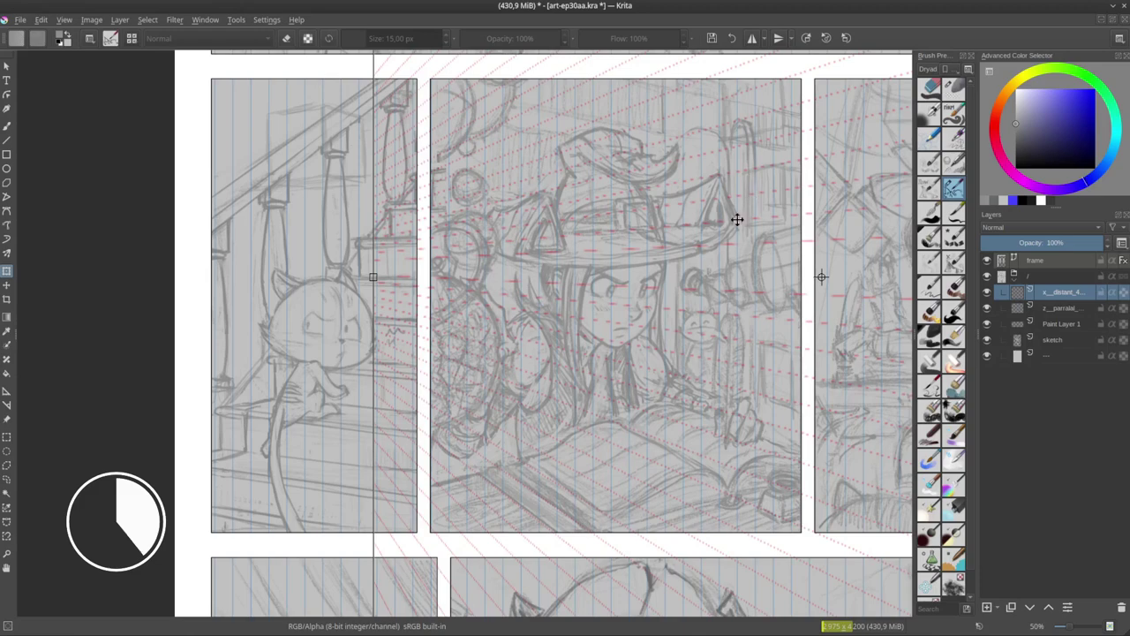
{"action": "scroll", "coordinate": [571, 293], "scroll_direction": "down", "scroll_amount": 1}
{"action": "scroll", "coordinate": [564, 293], "scroll_direction": "up", "scroll_amount": 1}
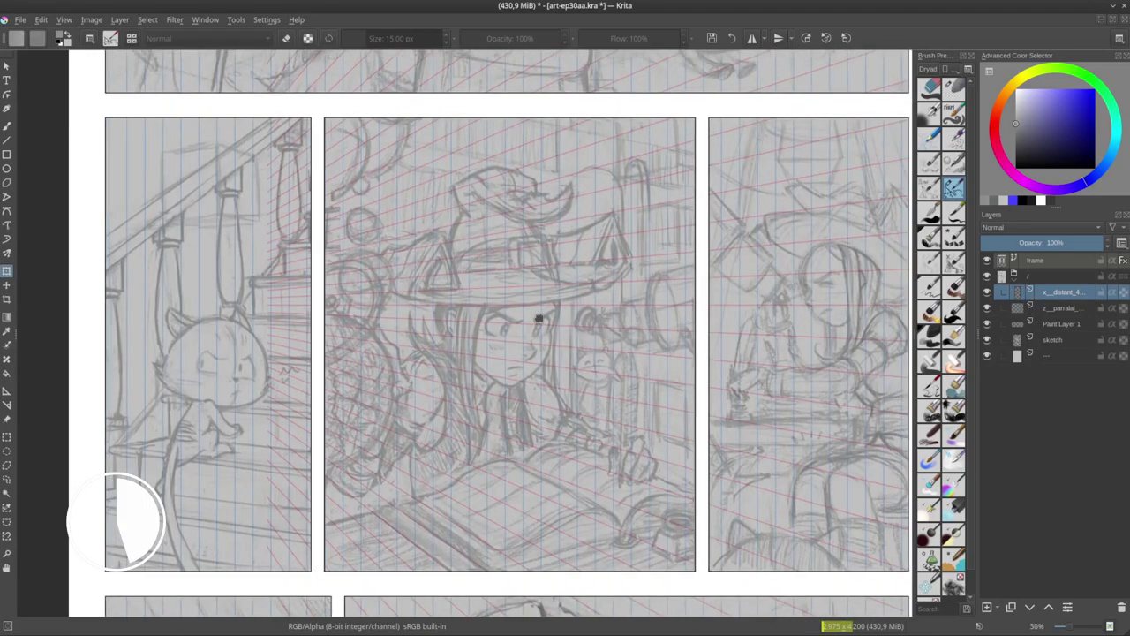
{"action": "key", "text": "alt+Tab"}
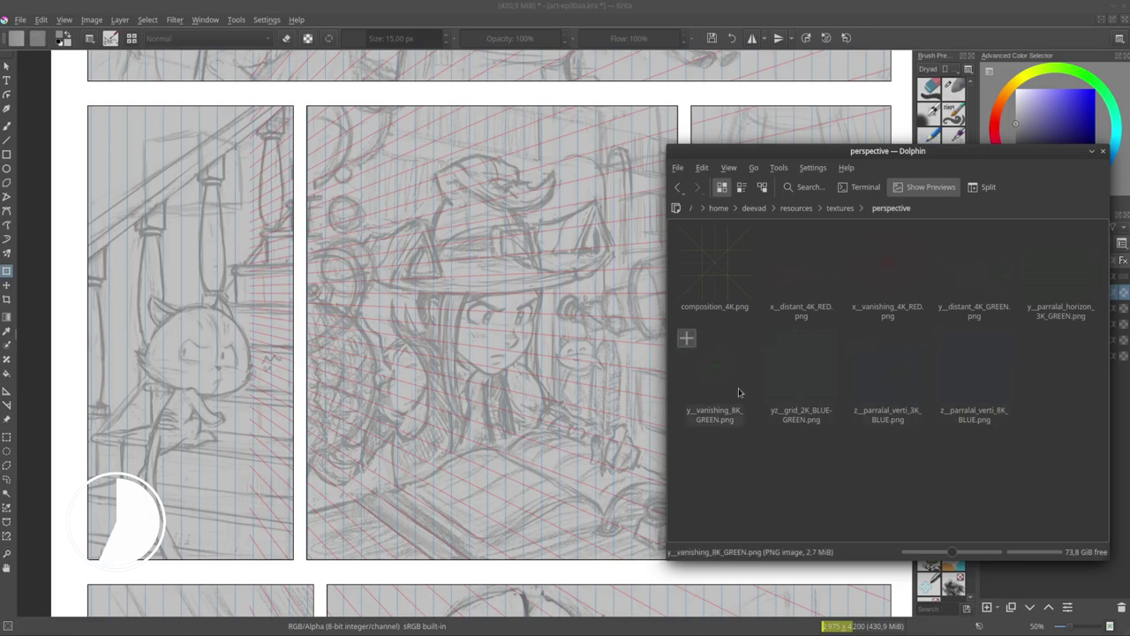
Step: Add y_distant_4K_GREEN.png as a new layer and check its placement with the transform tool
{"action": "left_click_drag", "start_coordinate": [972, 285], "coordinate": [525, 331]}
{"action": "scroll", "coordinate": [524, 331], "scroll_direction": "down", "scroll_amount": 2}
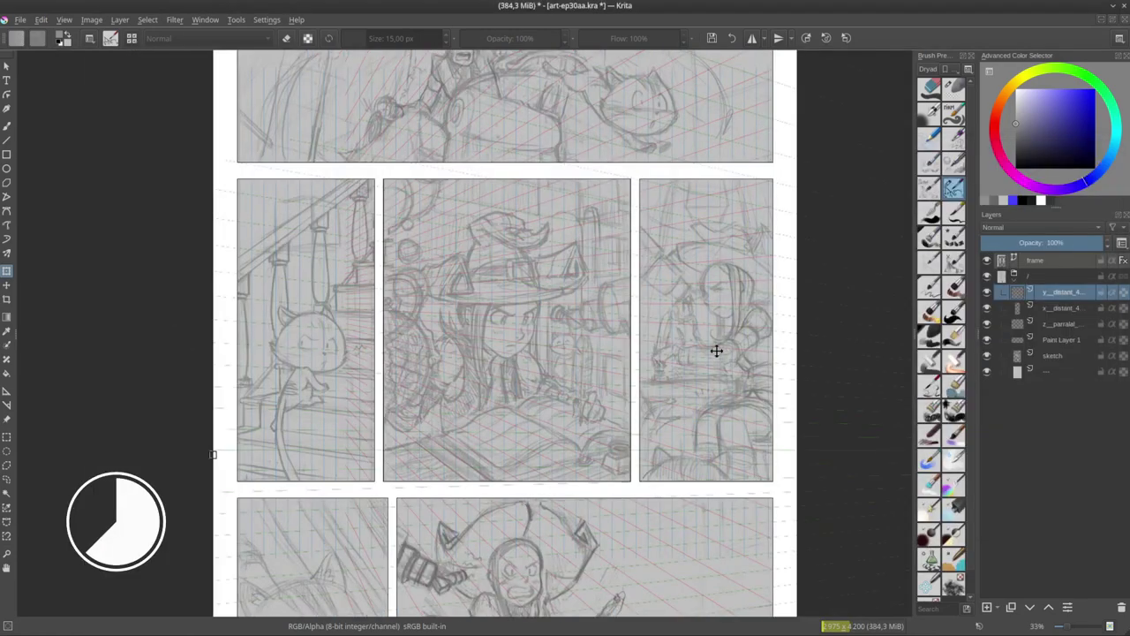
{"action": "key", "text": "ctrl+t"}
{"action": "scroll", "coordinate": [495, 254], "scroll_direction": "up", "scroll_amount": 1}
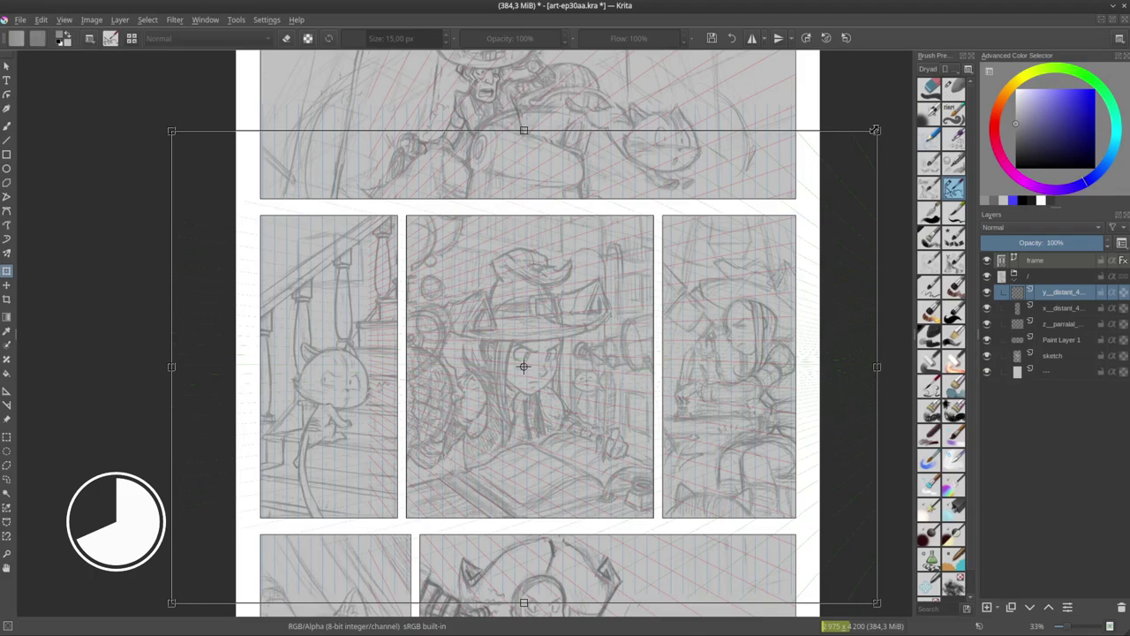
{"action": "scroll", "coordinate": [565, 336], "scroll_direction": "up", "scroll_amount": 2}
{"action": "scroll", "coordinate": [517, 350], "scroll_direction": "down", "scroll_amount": 1}
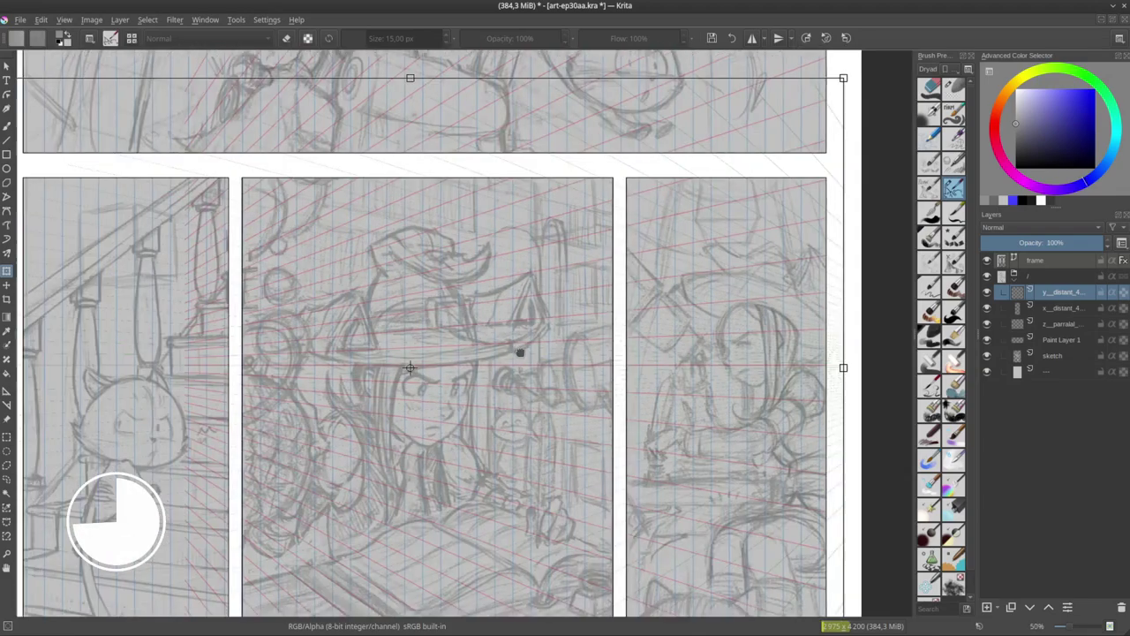
{"action": "scroll", "coordinate": [483, 160], "scroll_direction": "up", "scroll_amount": 2}
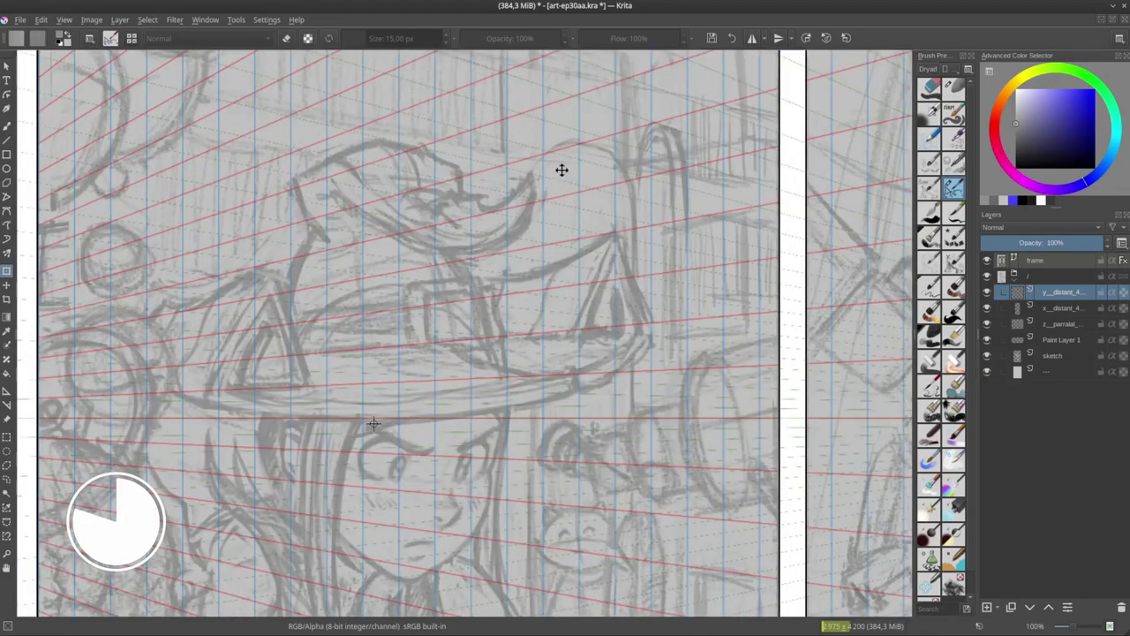
{"action": "scroll", "coordinate": [548, 221], "scroll_direction": "down", "scroll_amount": 2}
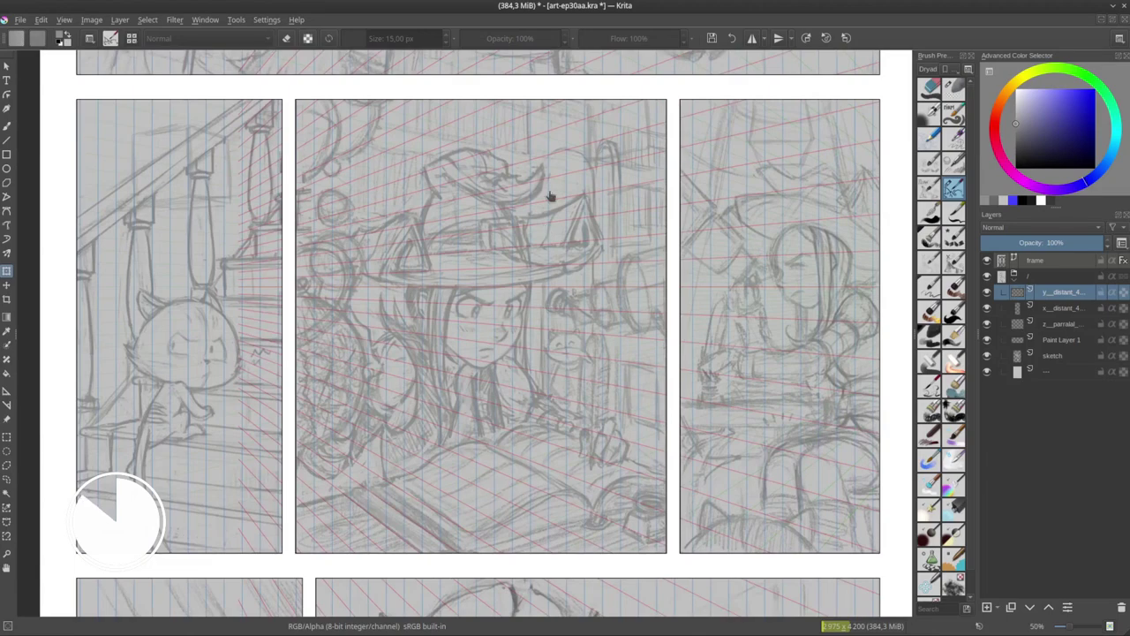
{"action": "scroll", "coordinate": [548, 196], "scroll_direction": "up", "scroll_amount": 1}
Step: Darken the y_distant grid layer with an HSV/HSL Adjustment lightness of -44
{"action": "key", "text": "ctrl+u"}
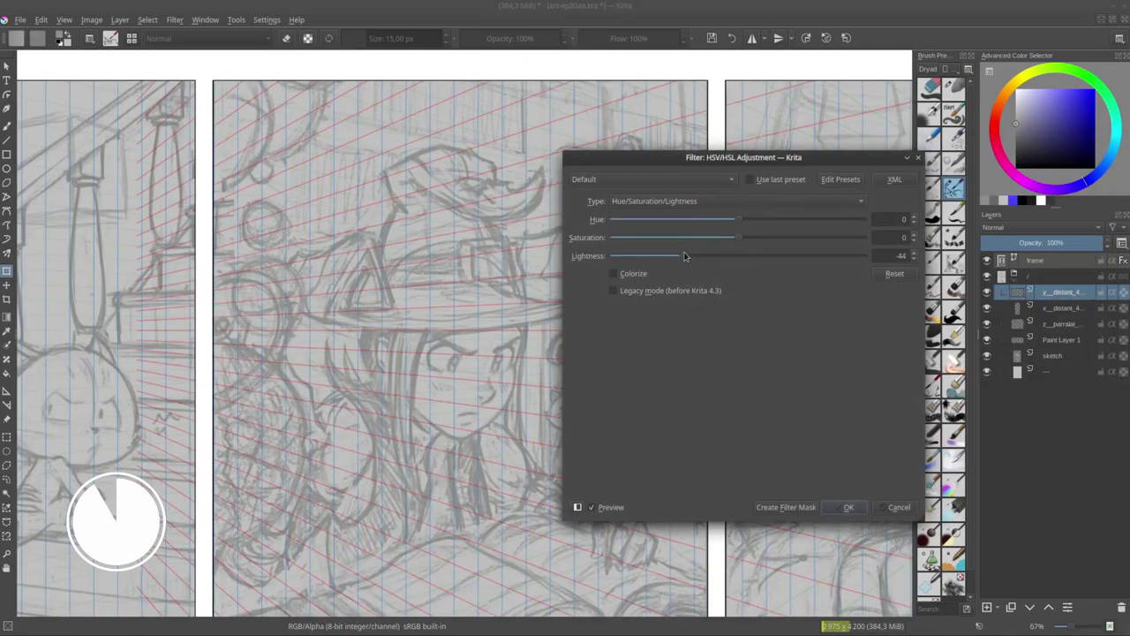
{"action": "left_click", "coordinate": [848, 507]}
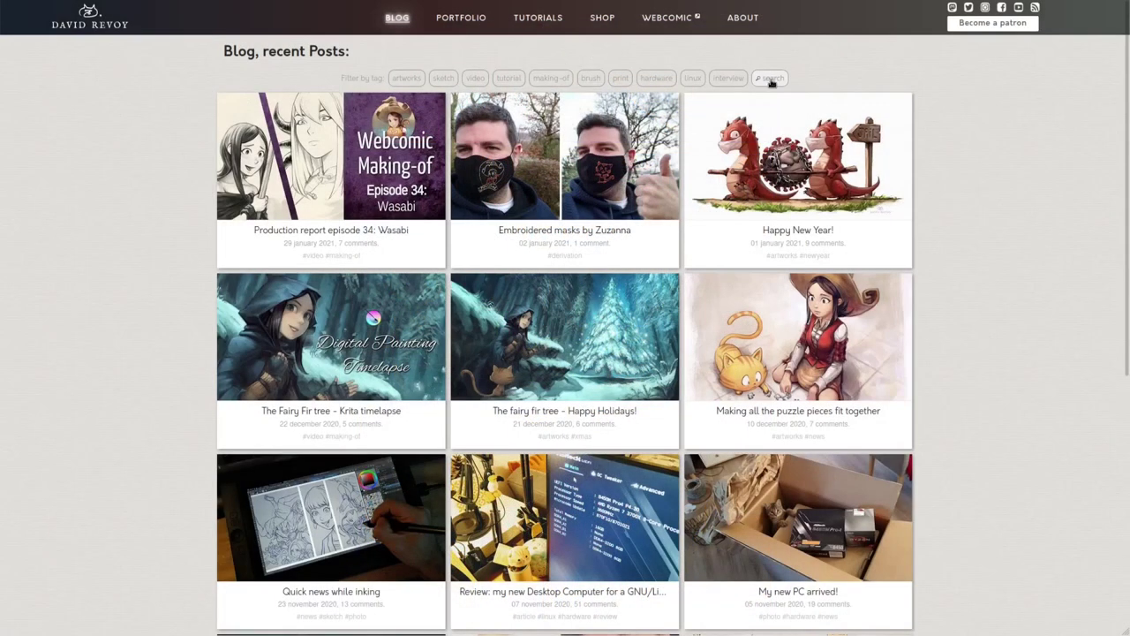
Step: Search the blog for 'persp' and read through the Mockup: perspective tool article
{"action": "left_click", "coordinate": [770, 79]}
{"action": "type", "text": "persp"}
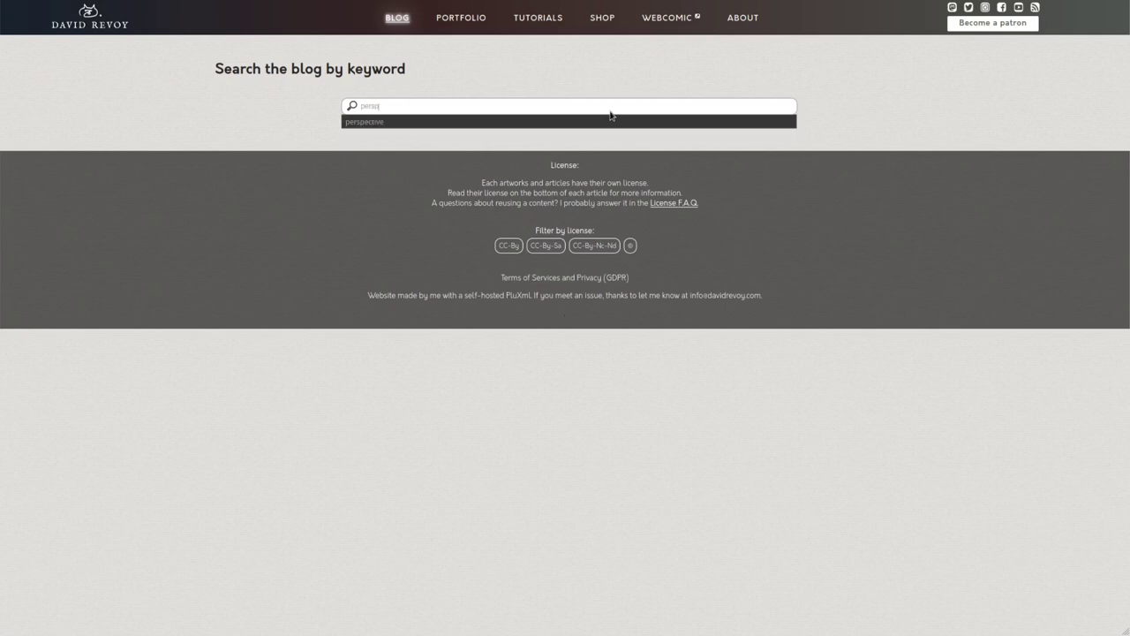
{"action": "key", "text": "Return"}
{"action": "left_click", "coordinate": [297, 248]}
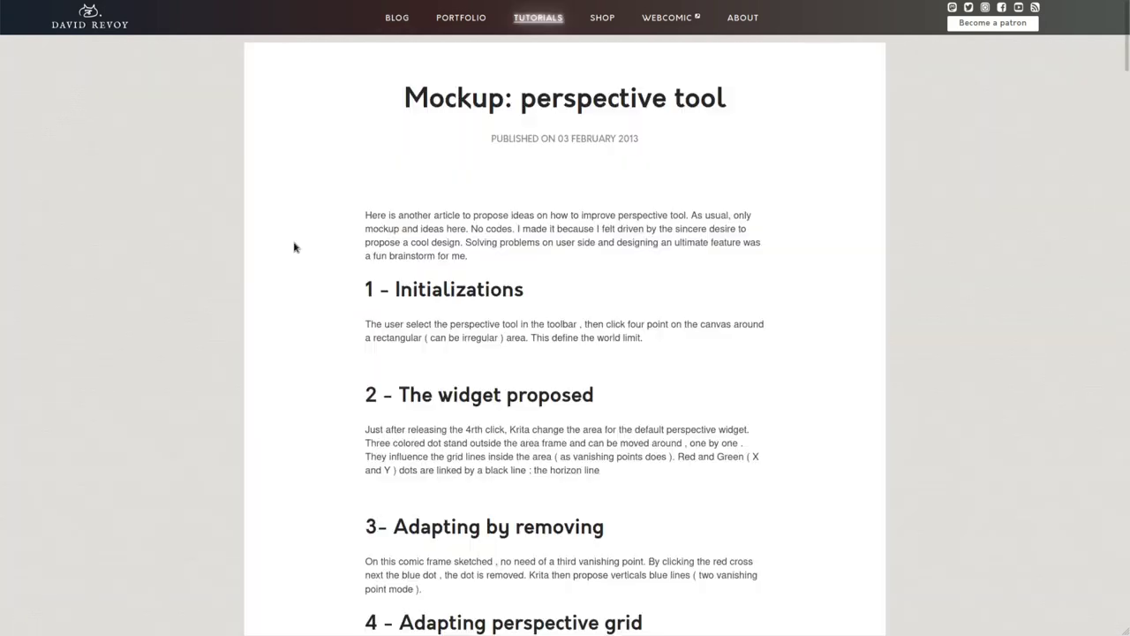
{"action": "left_click_drag", "start_coordinate": [1127, 33], "coordinate": [1128, 349]}
{"action": "left_click_drag", "start_coordinate": [1128, 348], "coordinate": [1128, 356]}
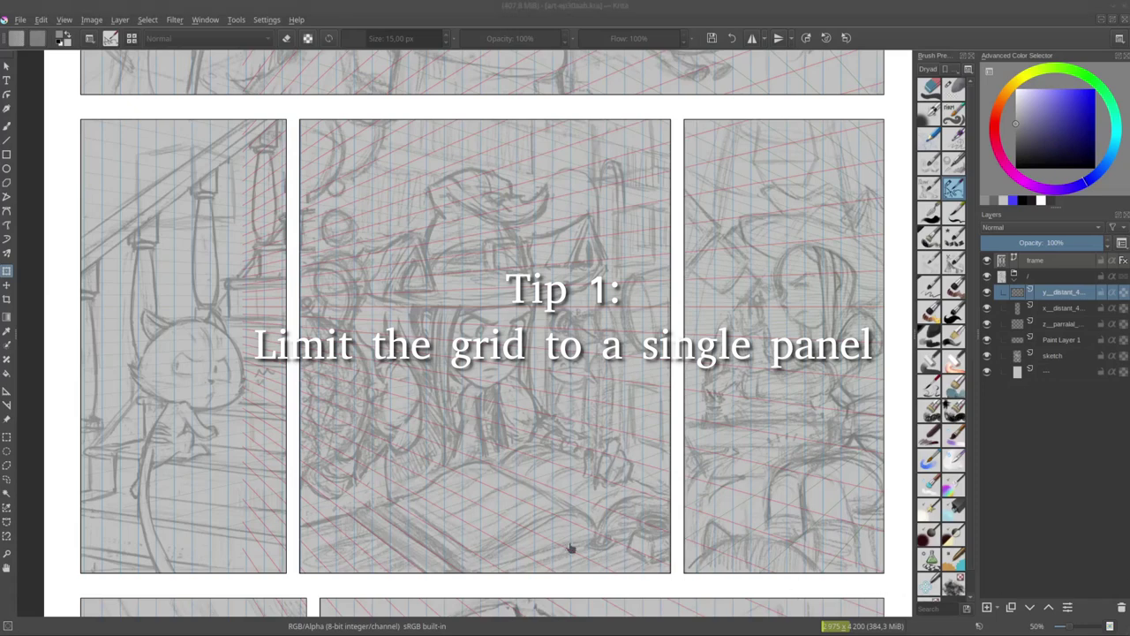
Step: Hide the grid layers to view the bare sketch, then show x_distant and z_parralel again
{"action": "left_click", "coordinate": [1051, 308]}
{"action": "left_click", "coordinate": [1050, 324]}
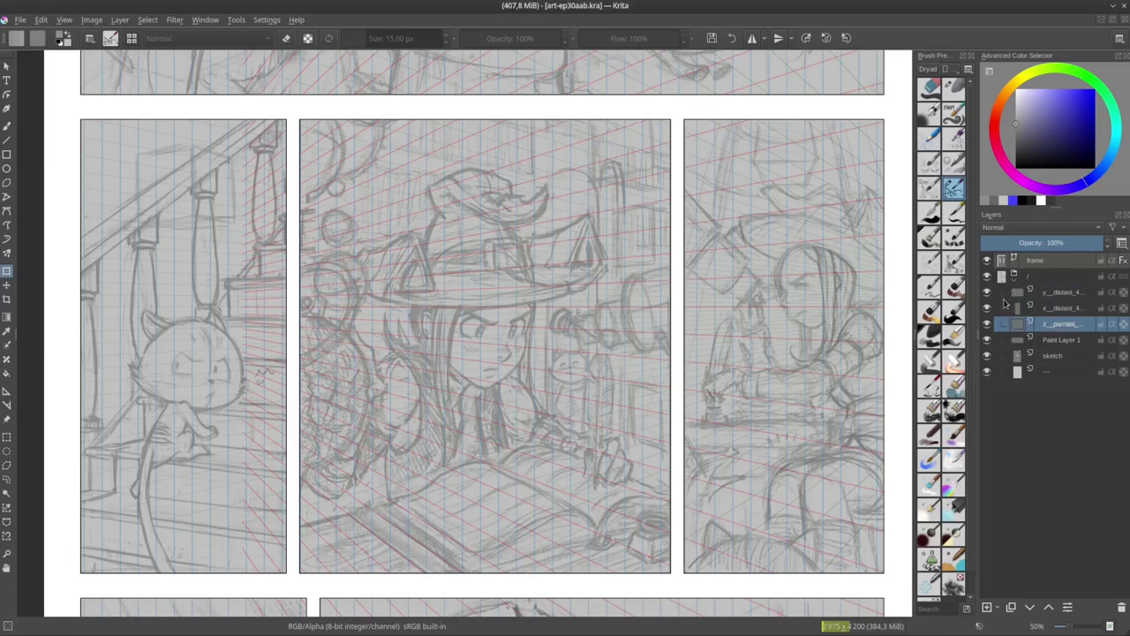
{"action": "left_click_drag", "start_coordinate": [989, 297], "coordinate": [989, 325]}
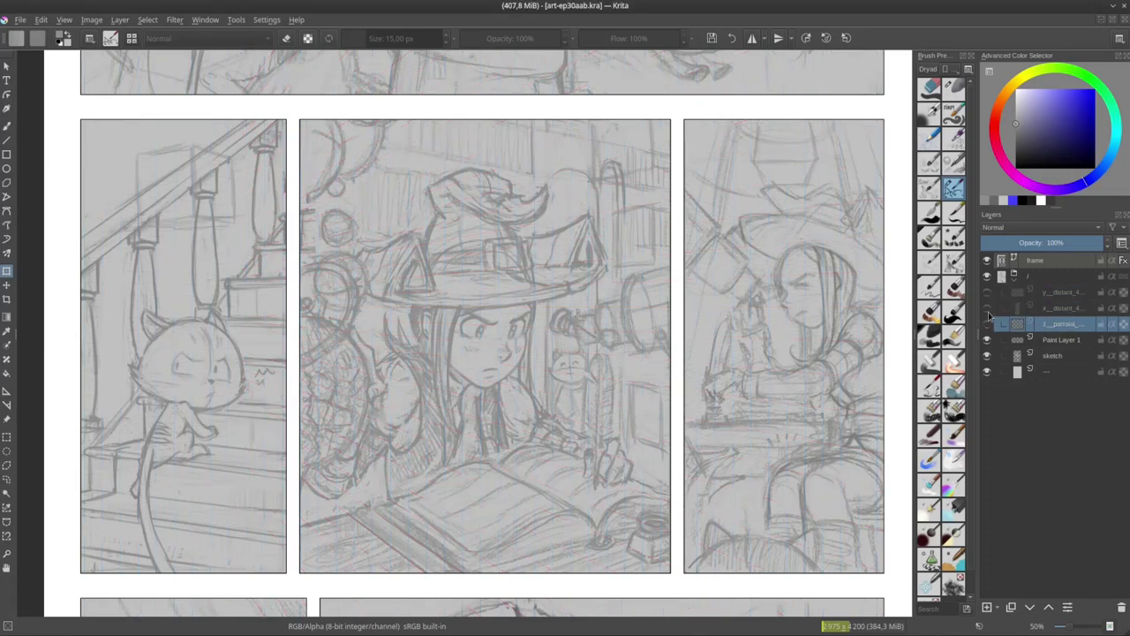
{"action": "left_click", "coordinate": [987, 307]}
{"action": "left_click", "coordinate": [988, 324]}
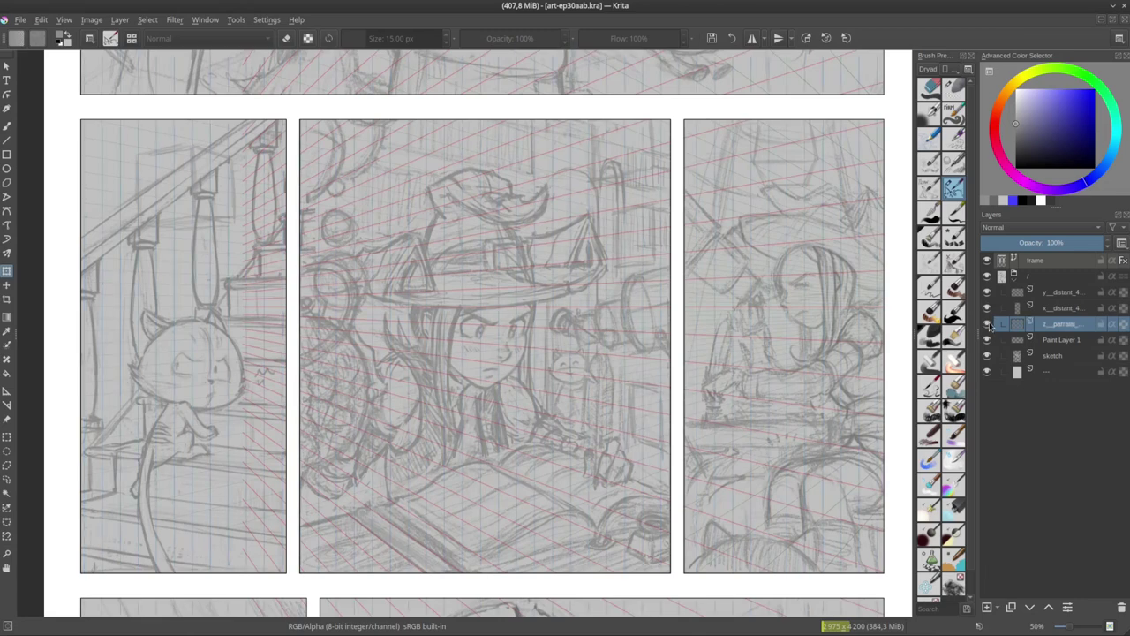
Step: Group the y_distant, x_distant and z_parralel layers into Group 2 and begin renaming it
{"action": "left_click", "coordinate": [1056, 308], "text": "shift"}
{"action": "left_click", "coordinate": [1054, 293], "text": "shift"}
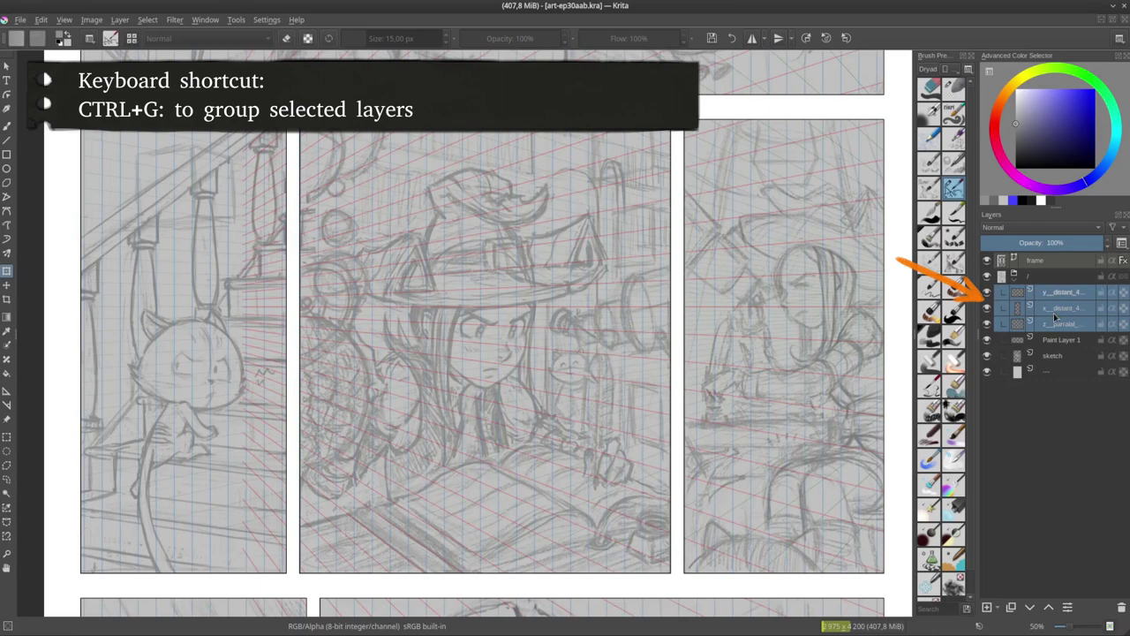
{"action": "key", "text": "ctrl+g"}
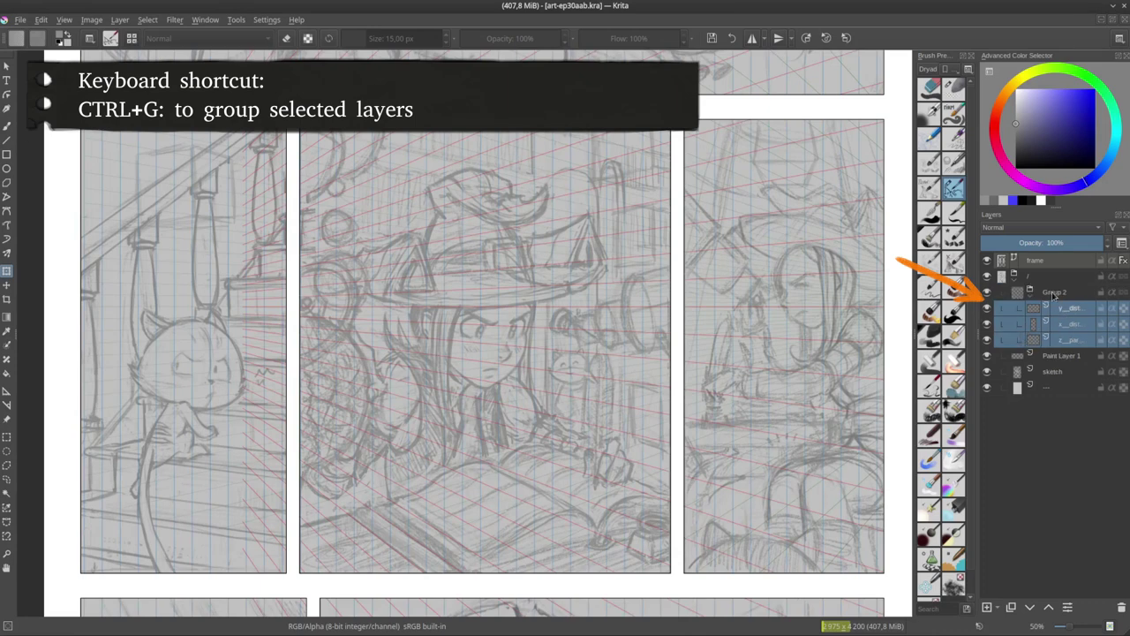
{"action": "double_click", "coordinate": [1053, 294]}
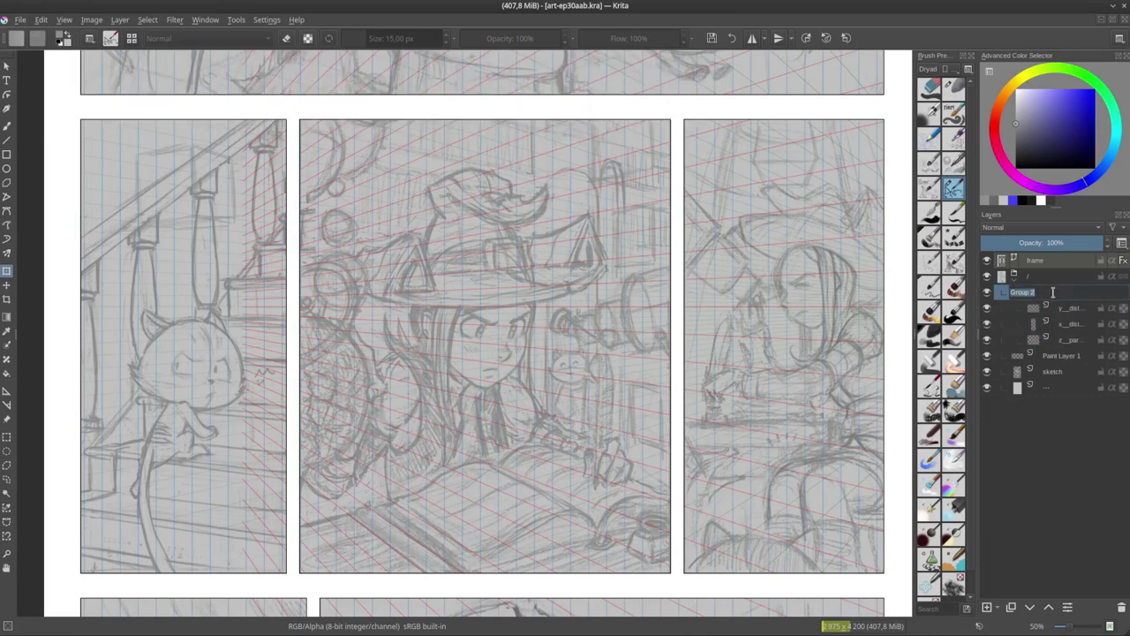
Step: Name the group 'perspective' and add a transparency mask limiting it to the middle panel
{"action": "type", "text": "perspective"}
{"action": "key", "text": "Return"}
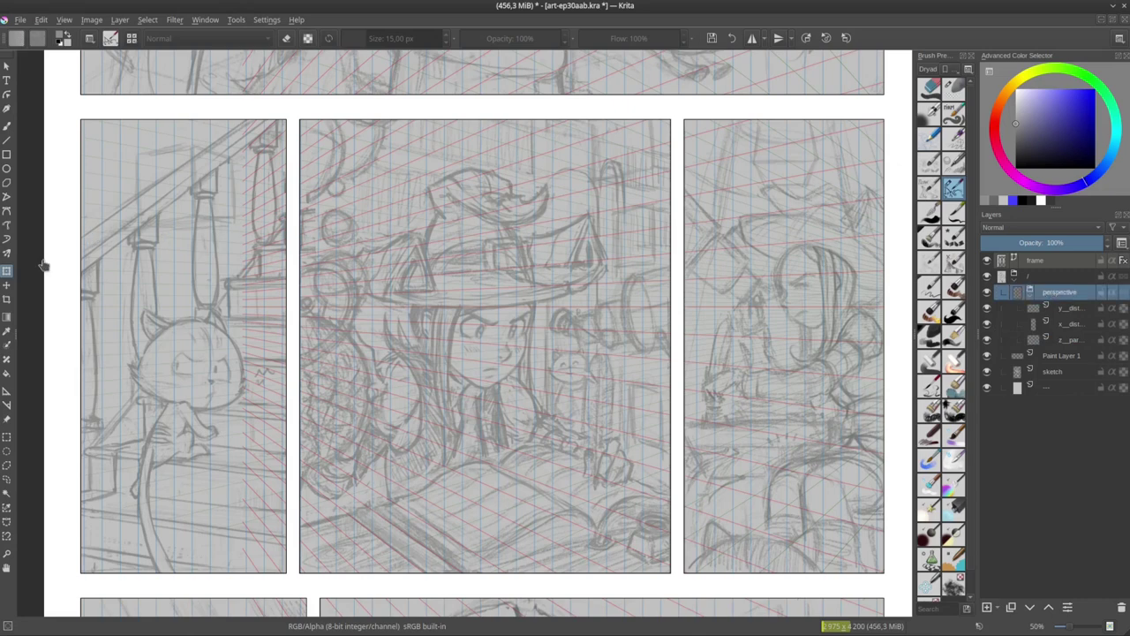
{"action": "left_click", "coordinate": [6, 436]}
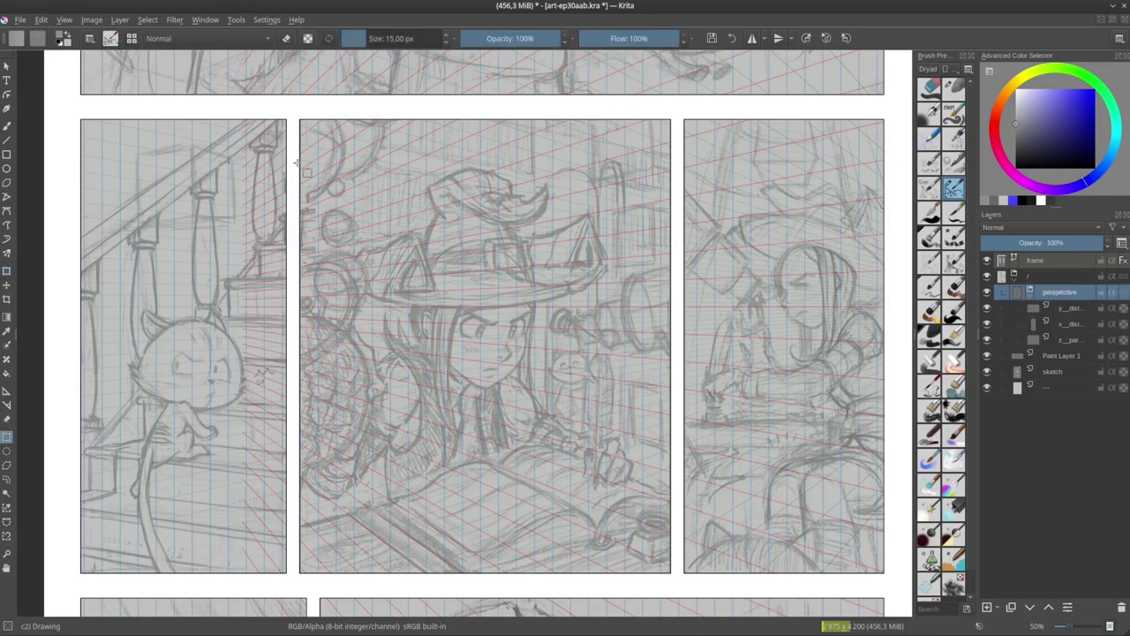
{"action": "left_click_drag", "start_coordinate": [294, 113], "coordinate": [681, 585]}
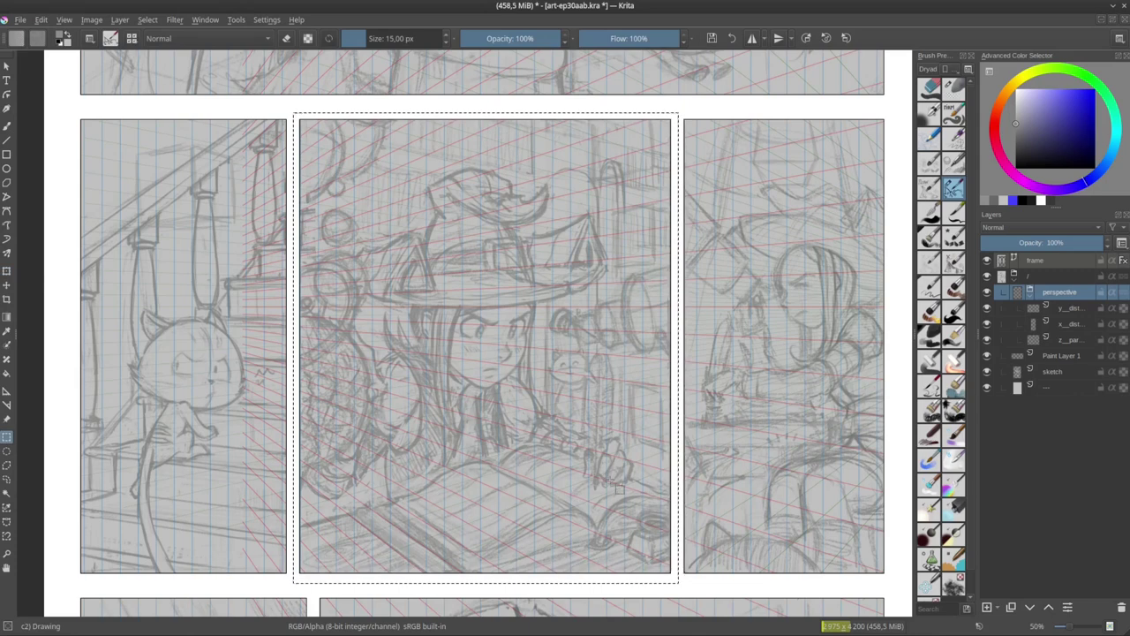
{"action": "right_click", "coordinate": [1046, 299]}
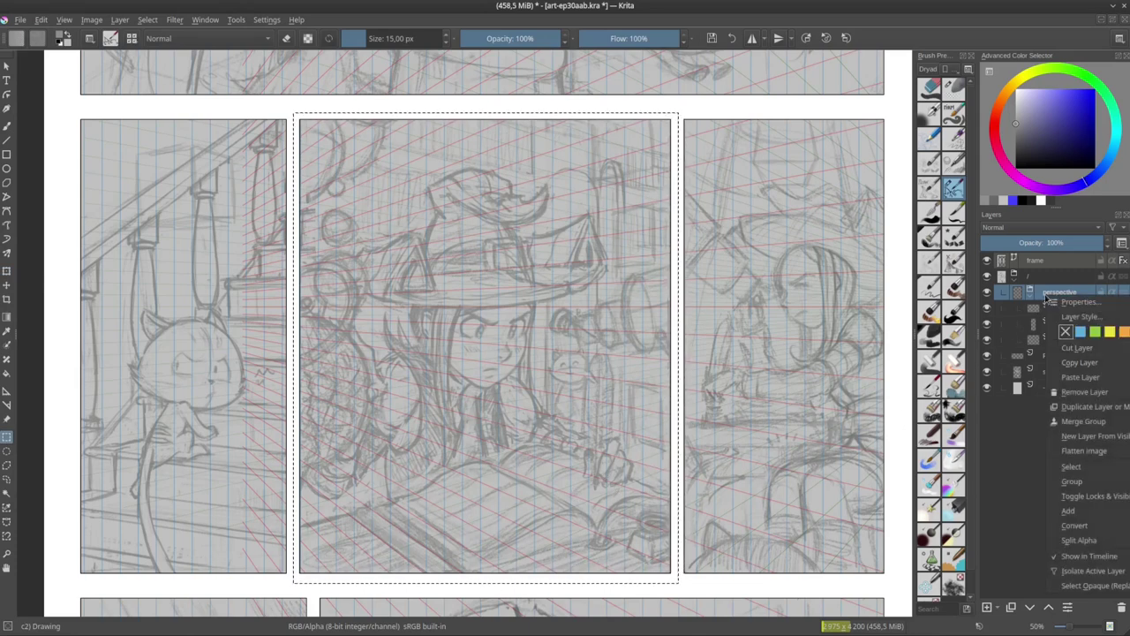
{"action": "mouse_move", "coordinate": [1069, 511]}
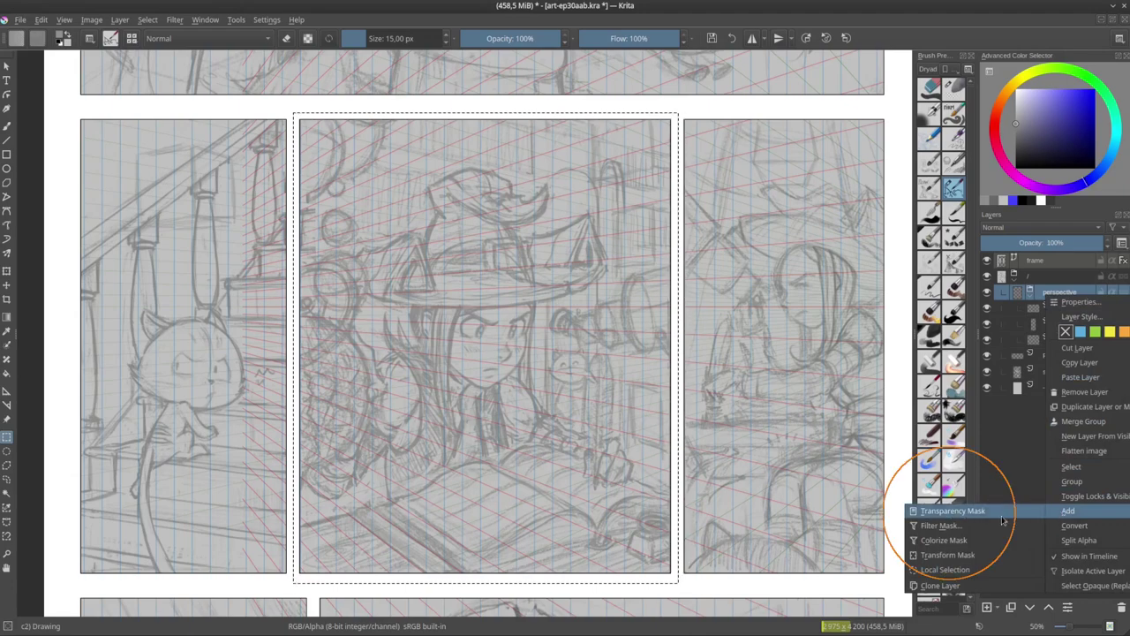
{"action": "left_click", "coordinate": [1003, 519]}
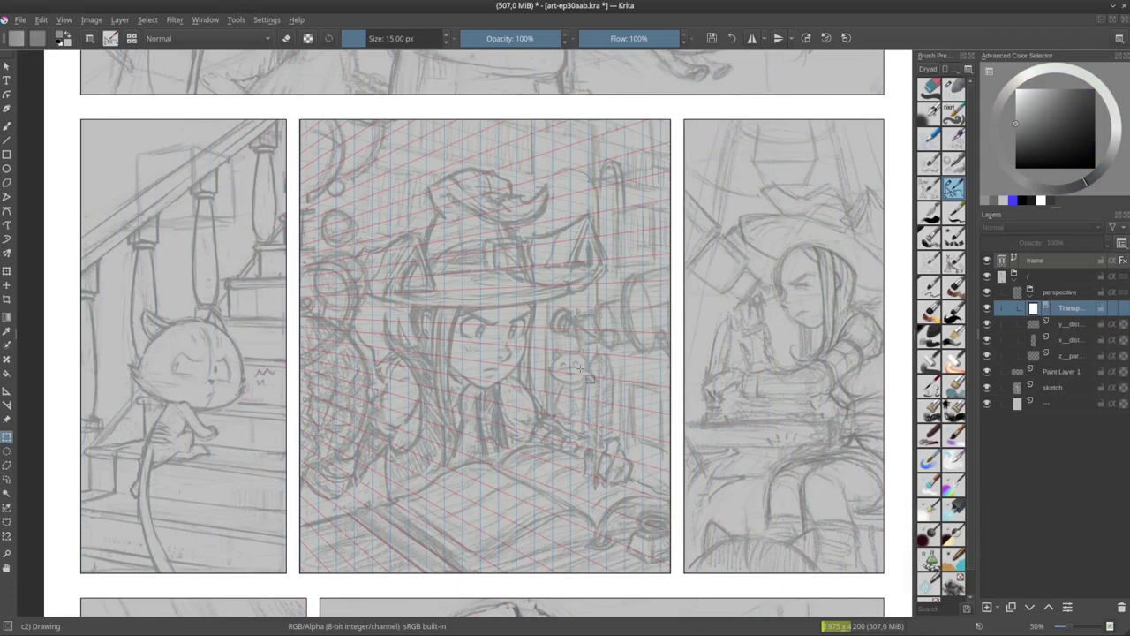
Step: Shift one of the grid layers in the perspective group slightly to the right
{"action": "left_click", "coordinate": [1066, 344]}
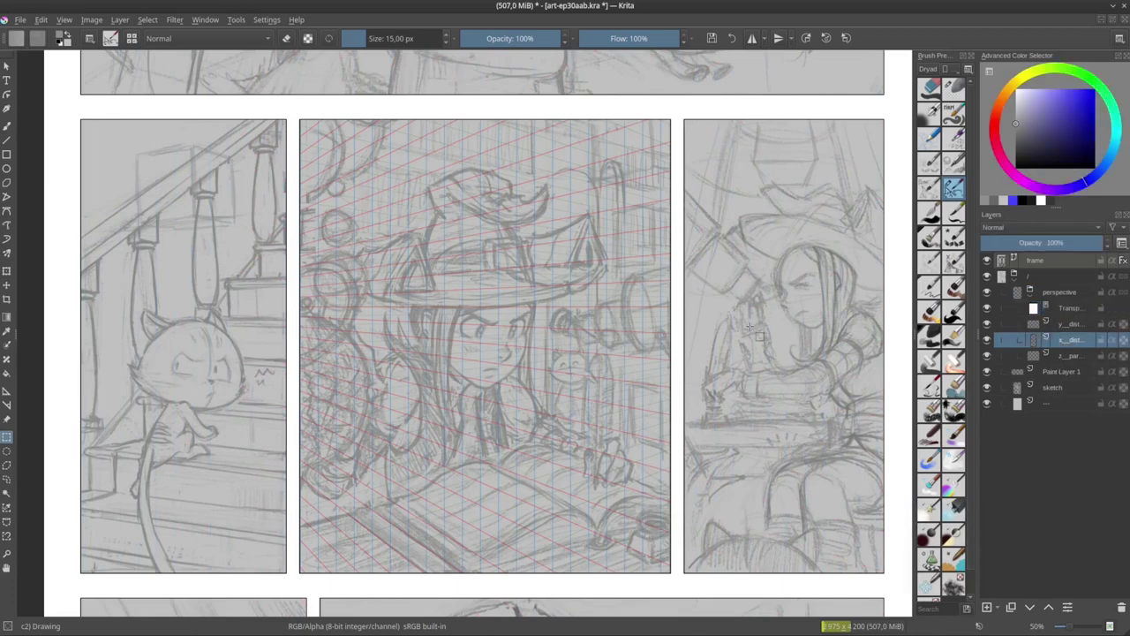
{"action": "key", "text": "t"}
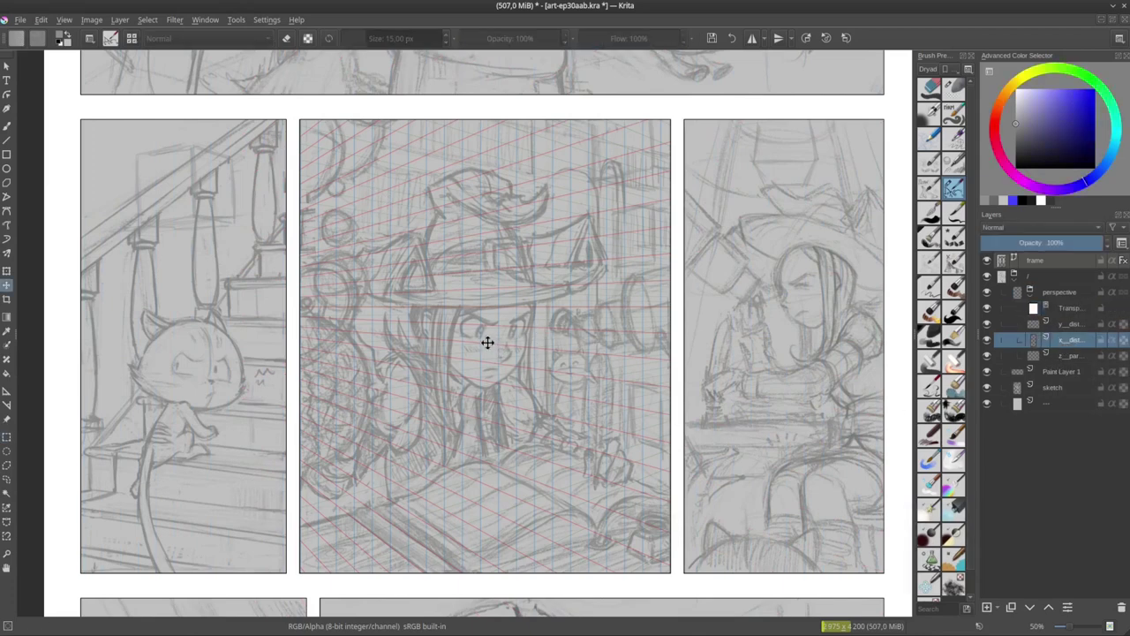
{"action": "left_click_drag", "start_coordinate": [487, 338], "coordinate": [436, 351]}
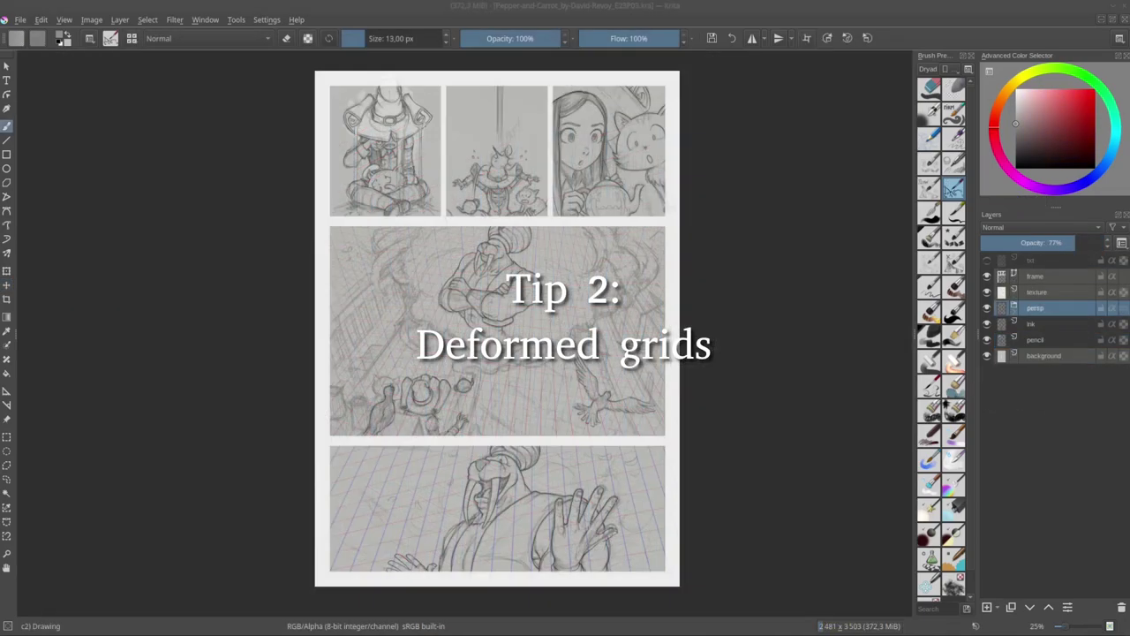
Step: Expand the persp group and rectangle-select the large middle panel
{"action": "scroll", "coordinate": [537, 462], "scroll_direction": "up", "scroll_amount": 6}
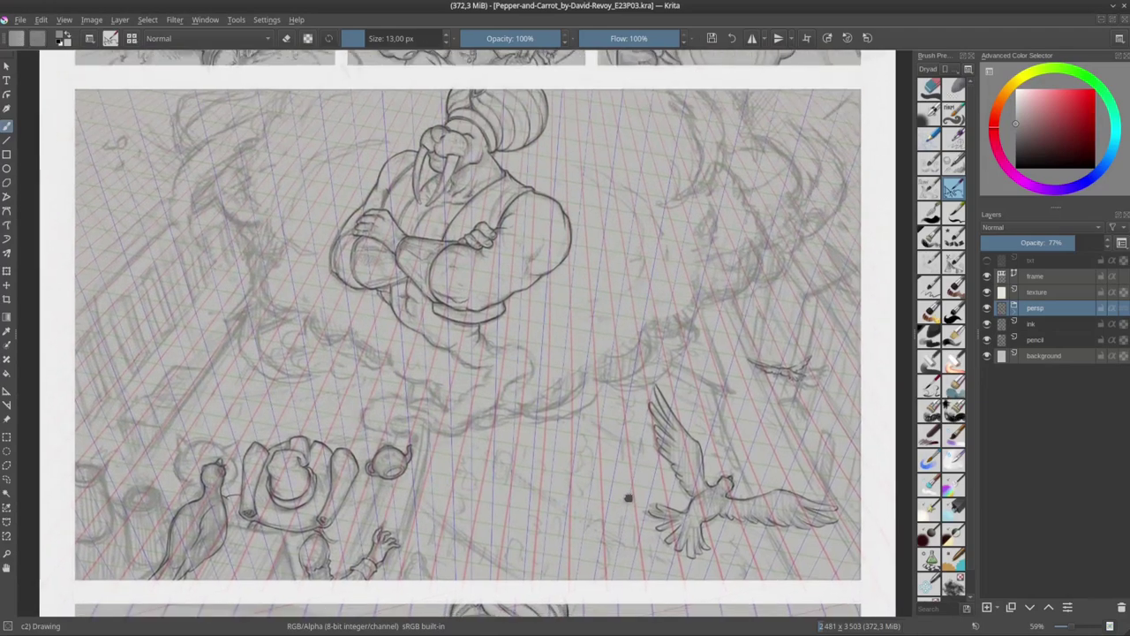
{"action": "left_click", "coordinate": [6, 436]}
{"action": "left_click", "coordinate": [1014, 308]}
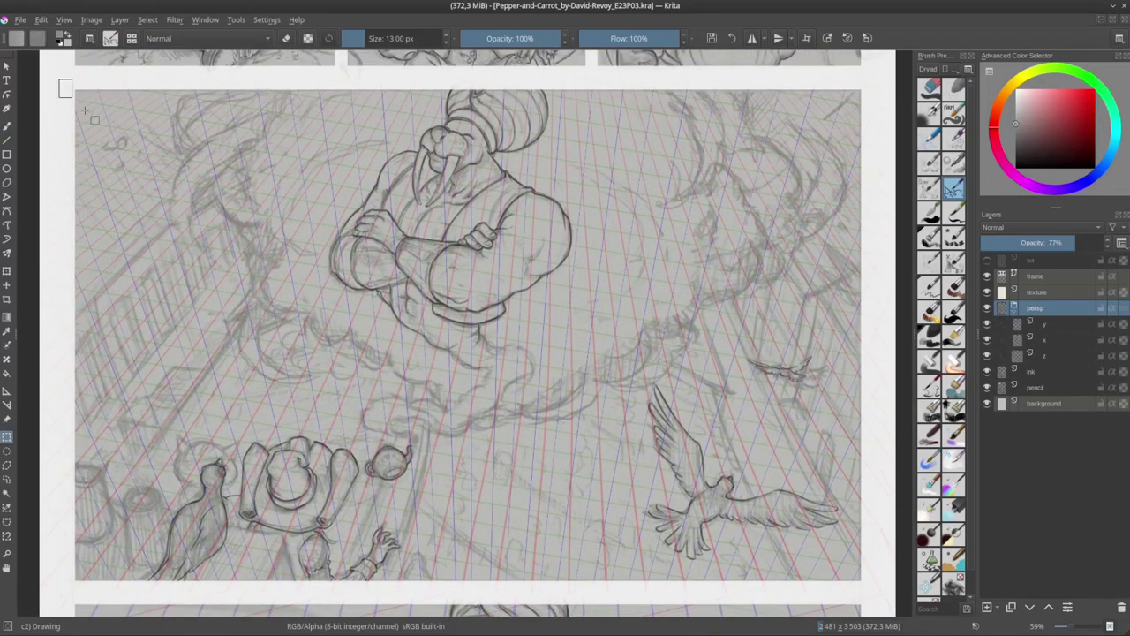
{"action": "left_click_drag", "start_coordinate": [60, 80], "coordinate": [881, 469]}
{"action": "scroll", "coordinate": [671, 327], "scroll_direction": "up", "scroll_amount": 2}
{"action": "scroll", "coordinate": [671, 327], "scroll_direction": "down", "scroll_amount": 1}
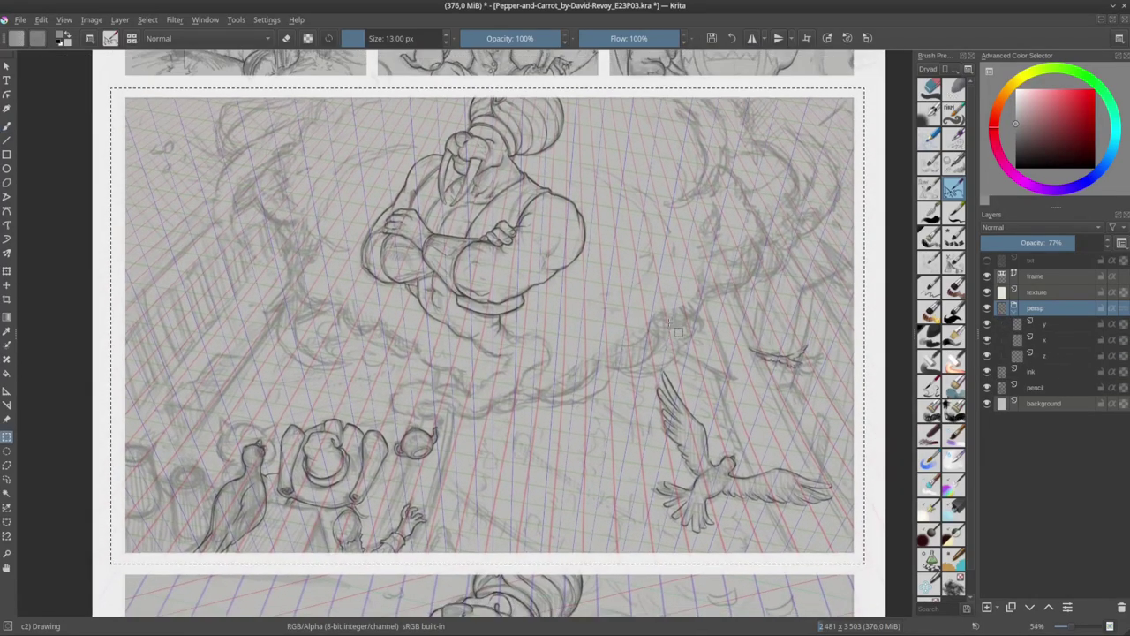
Step: Mesh-transform the grid, bulging its top, right, bottom and left edges outward
{"action": "key", "text": "ctrl+t"}
{"action": "right_click", "coordinate": [533, 256]}
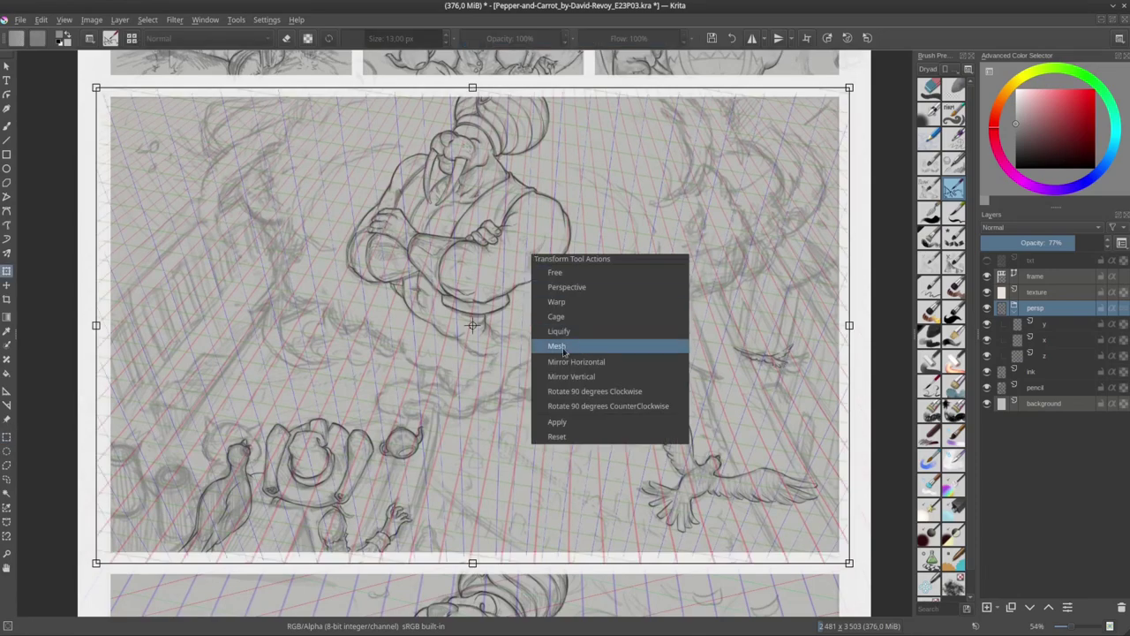
{"action": "left_click", "coordinate": [562, 346]}
{"action": "scroll", "coordinate": [720, 283], "scroll_direction": "down", "scroll_amount": 1}
{"action": "left_click_drag", "start_coordinate": [776, 124], "coordinate": [901, 199]}
{"action": "left_click_drag", "start_coordinate": [839, 519], "coordinate": [884, 477]}
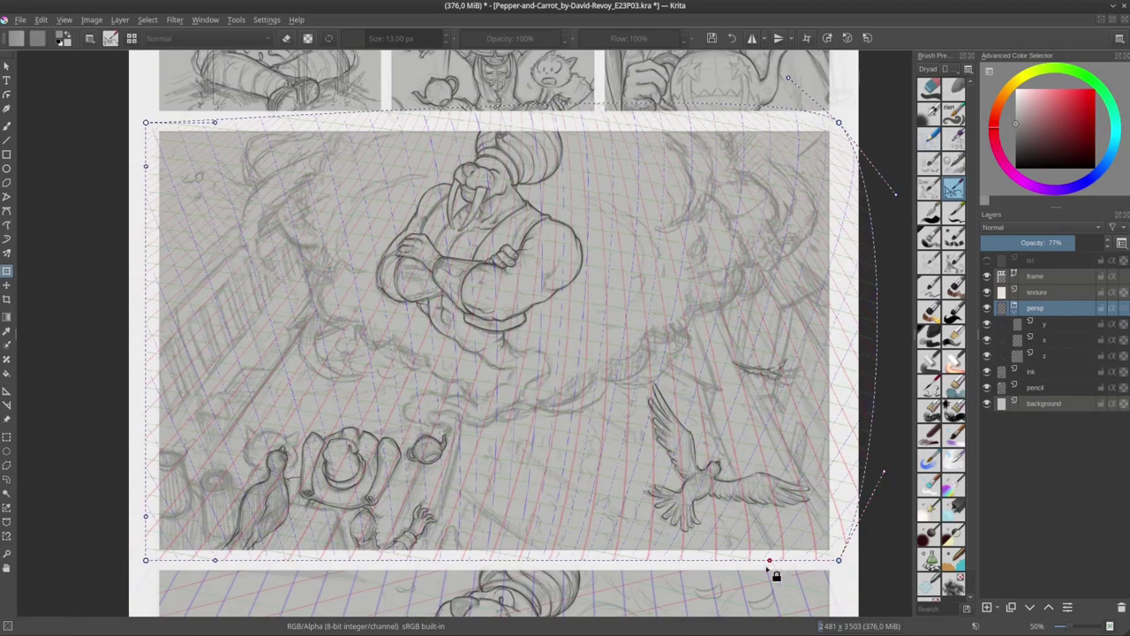
{"action": "left_click_drag", "start_coordinate": [771, 562], "coordinate": [776, 590]}
{"action": "left_click_drag", "start_coordinate": [146, 517], "coordinate": [92, 479]}
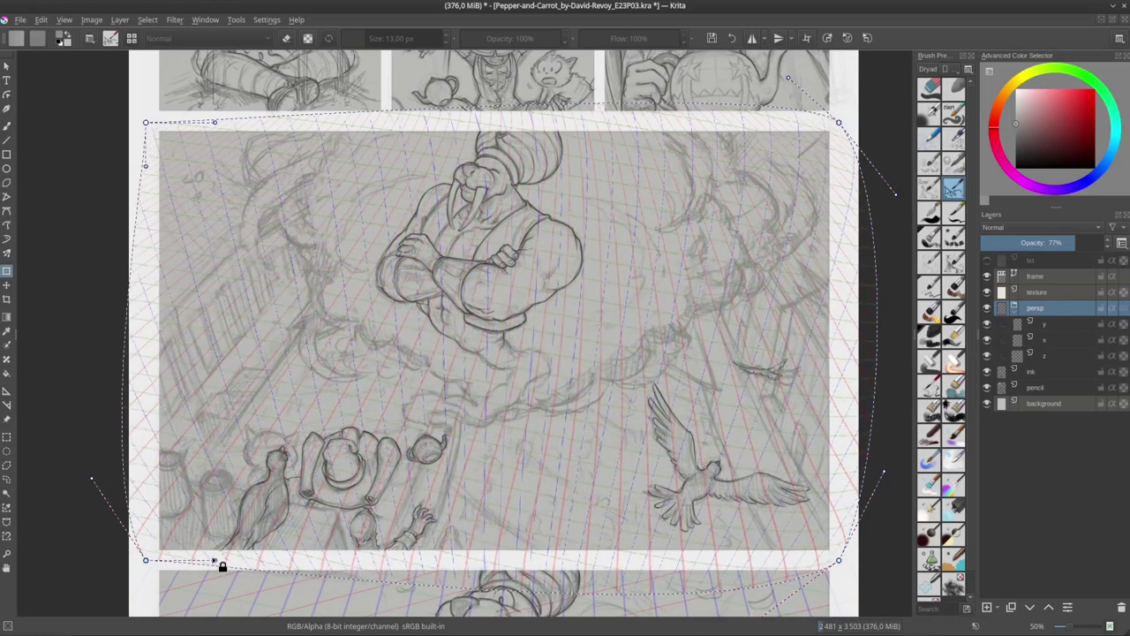
{"action": "left_click_drag", "start_coordinate": [215, 560], "coordinate": [215, 609]}
{"action": "left_click_drag", "start_coordinate": [142, 170], "coordinate": [101, 168]}
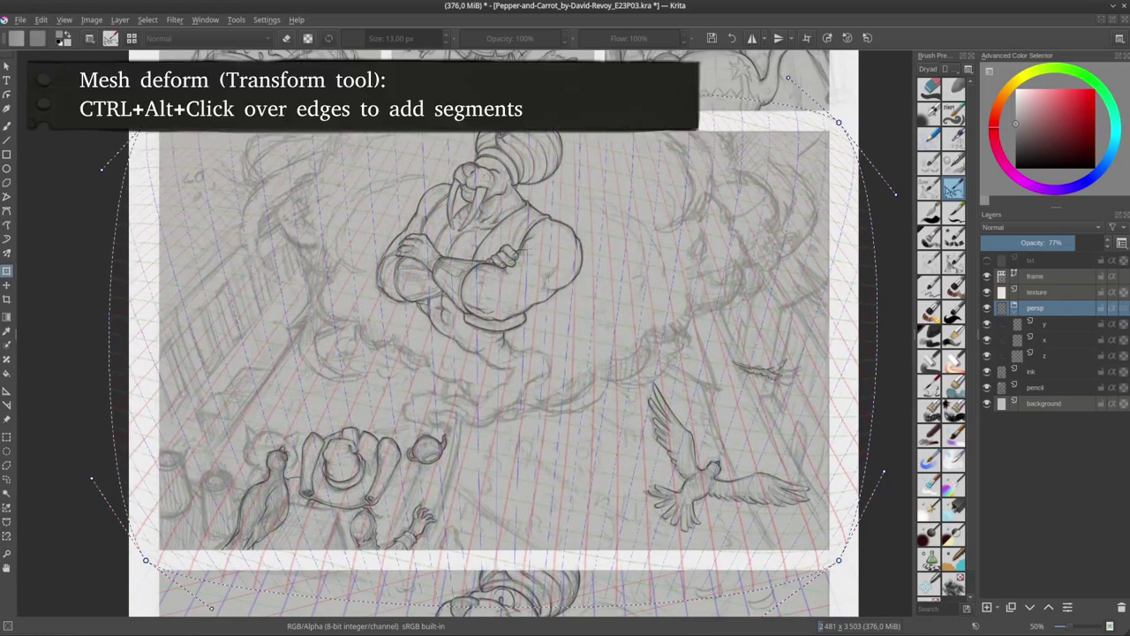
Step: Add a horizontal and a vertical mesh segment, nudge the centre and right nodes, and apply the deformation
{"action": "left_click", "coordinate": [108, 325], "text": "ctrl+alt"}
{"action": "left_click", "coordinate": [479, 606], "text": "ctrl+alt"}
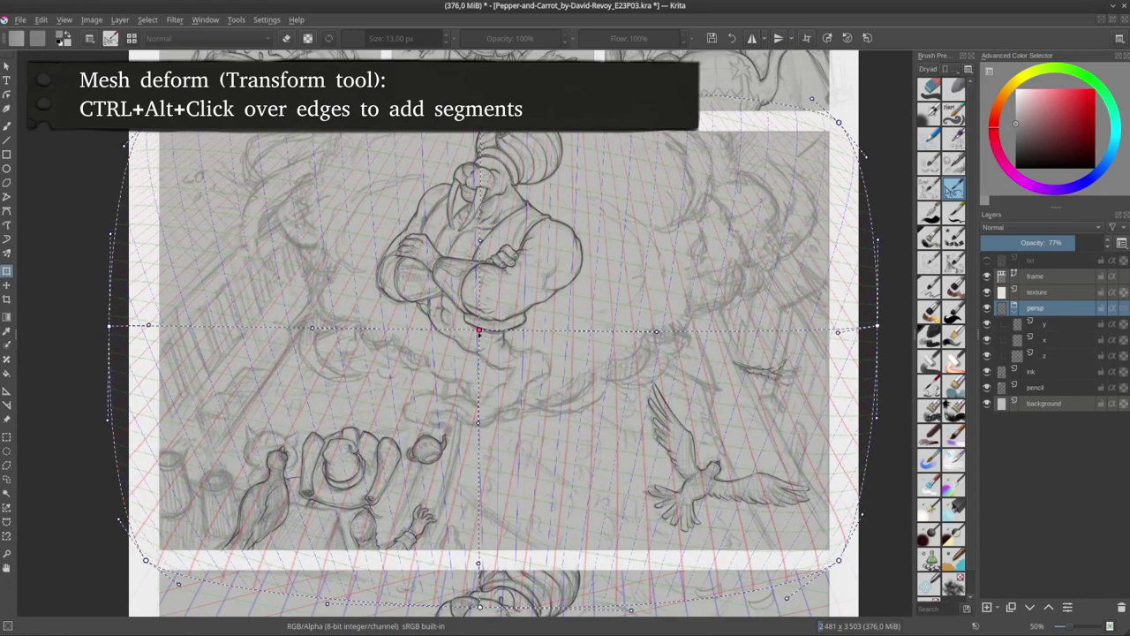
{"action": "left_click_drag", "start_coordinate": [478, 328], "coordinate": [500, 313]}
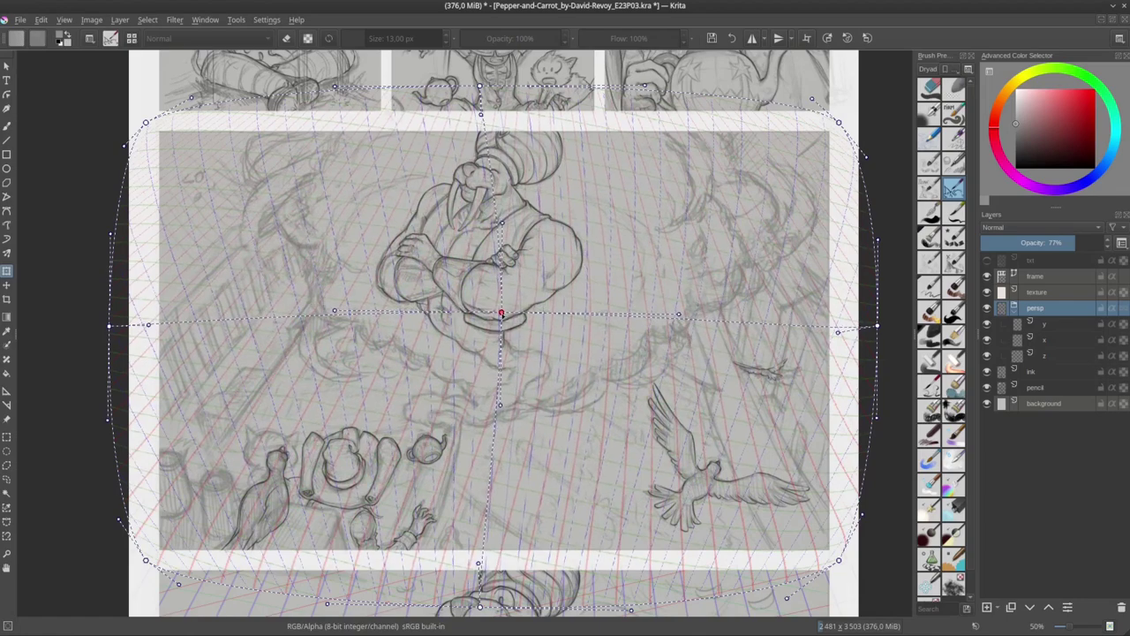
{"action": "left_click_drag", "start_coordinate": [838, 331], "coordinate": [833, 324]}
{"action": "key", "text": "Return"}
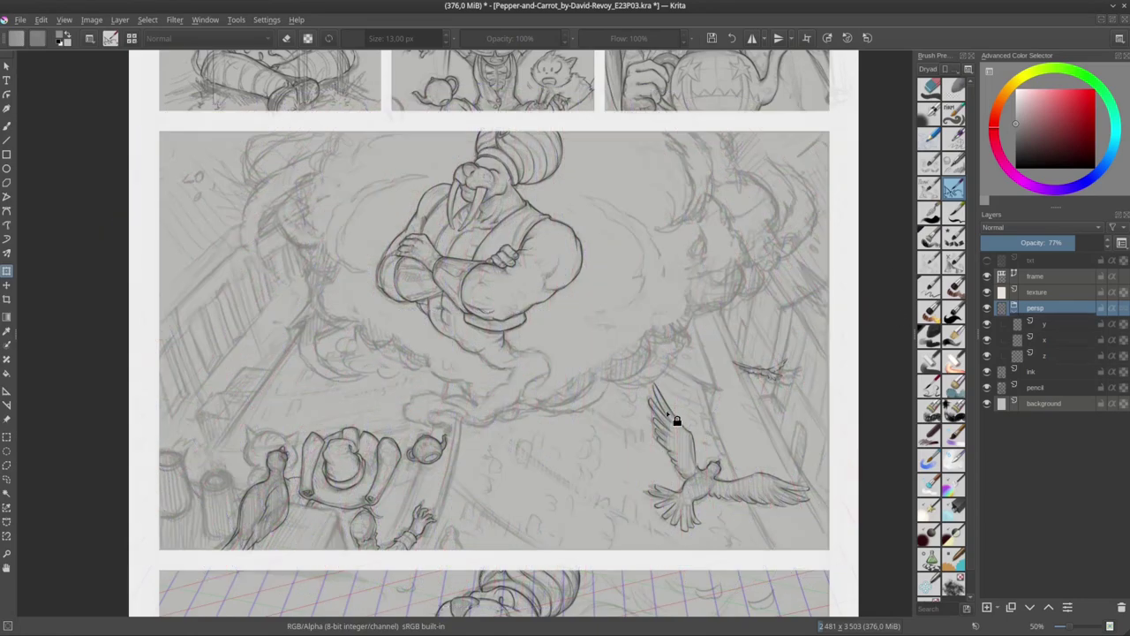
{"action": "scroll", "coordinate": [519, 388], "scroll_direction": "up", "scroll_amount": 1}
{"action": "key", "text": "2"}
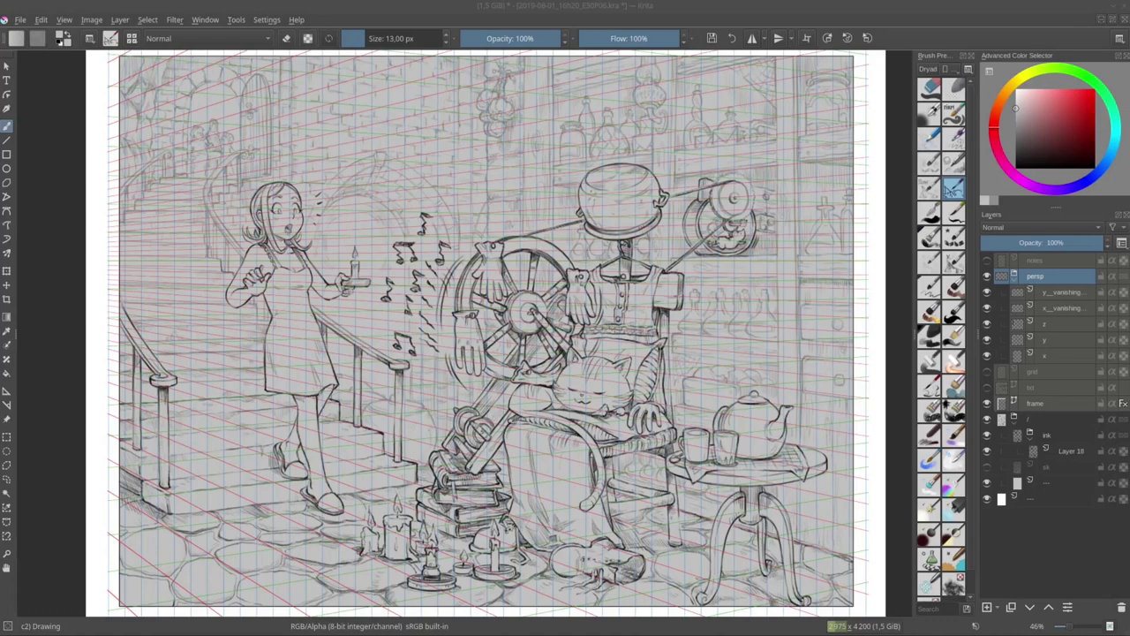
Step: Change the persp group's blending mode to Luminosity from the HSY category
{"action": "left_click", "coordinate": [1016, 228]}
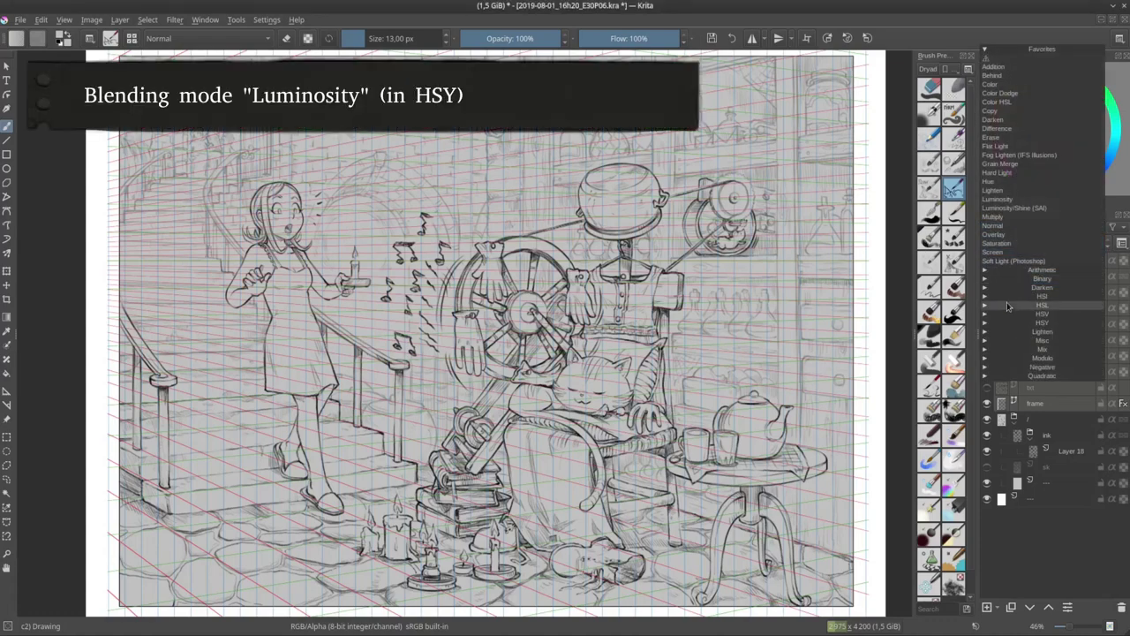
{"action": "left_click", "coordinate": [986, 321]}
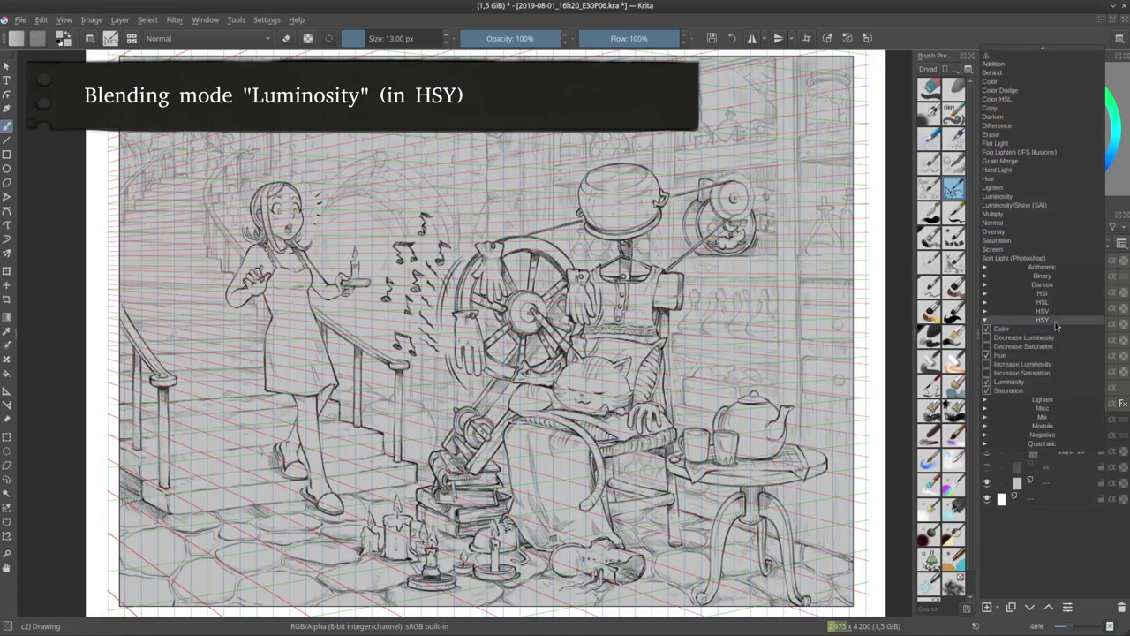
{"action": "left_click", "coordinate": [1028, 382]}
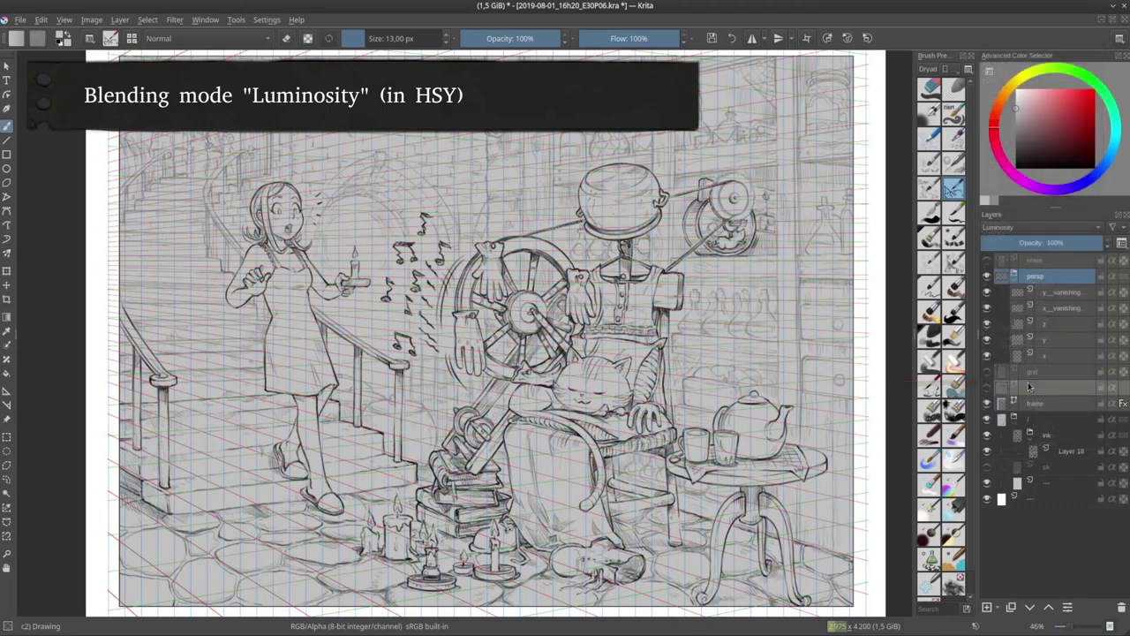